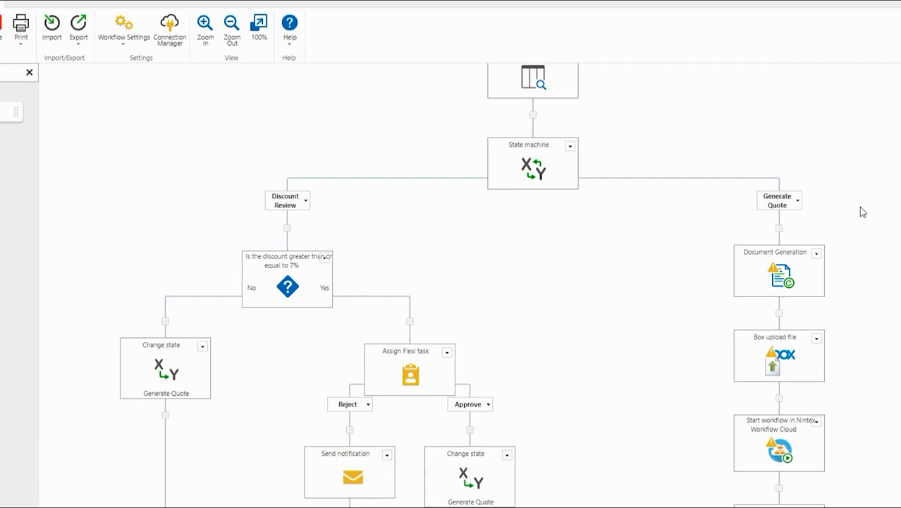
Step: Open the Generate Quote branch's Document Generation action settings, showing Single PDF file generation
mouse_move(774, 278)
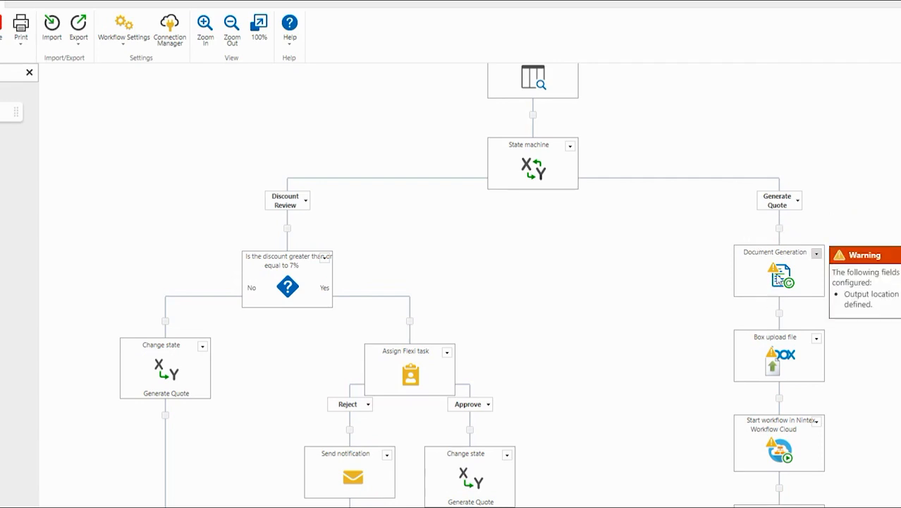
double_click(775, 275)
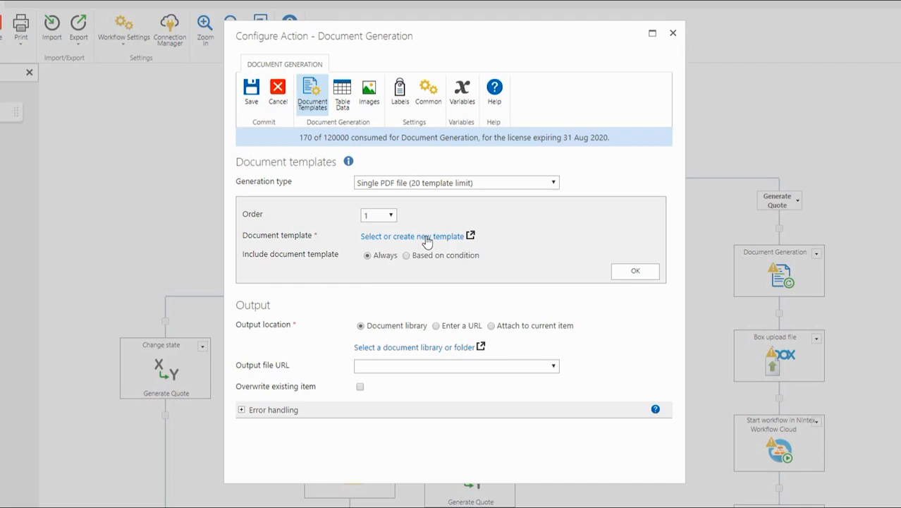
Step: Pick Quotation Pack Front Page Template.docx from Safalo Intranet > Commerical Services > Templates as template 1
left_click(426, 238)
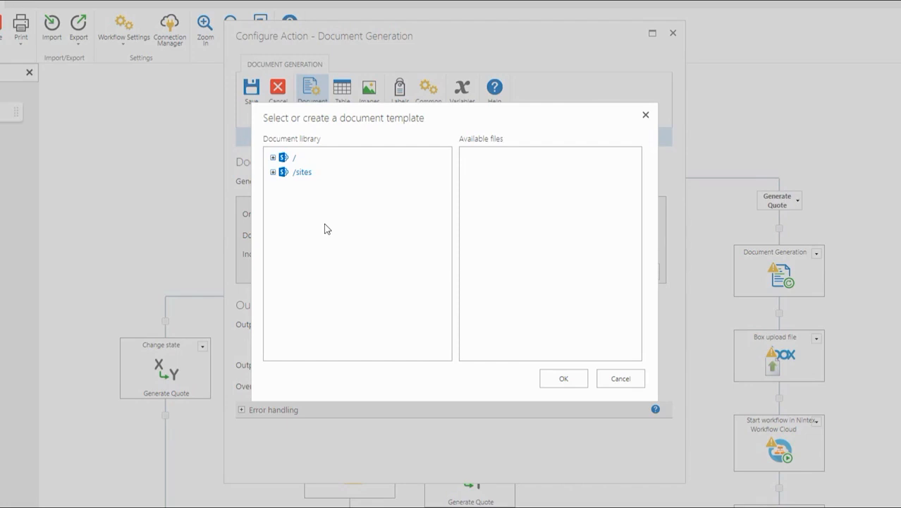
left_click(273, 158)
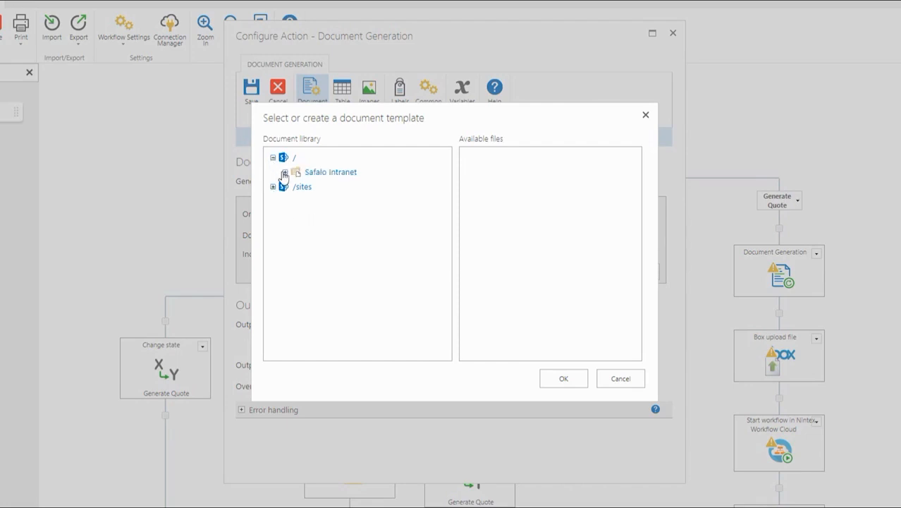
left_click(285, 174)
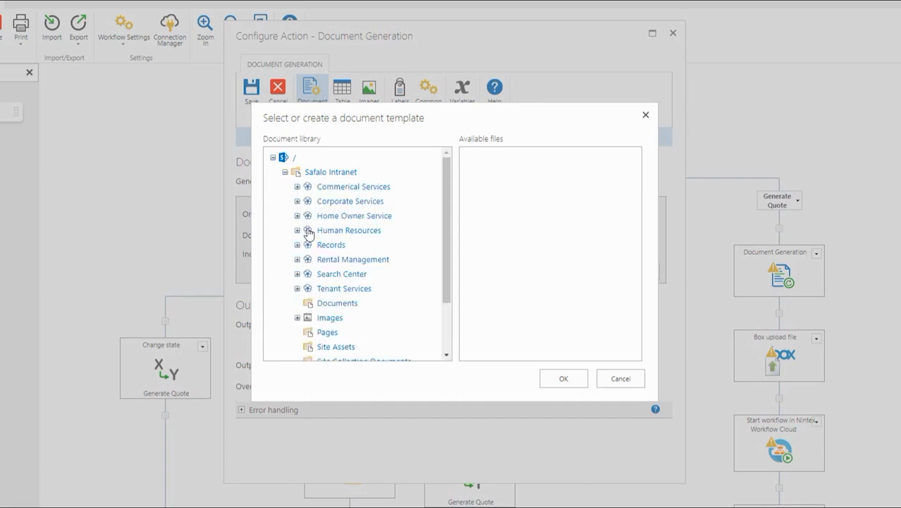
left_click(297, 186)
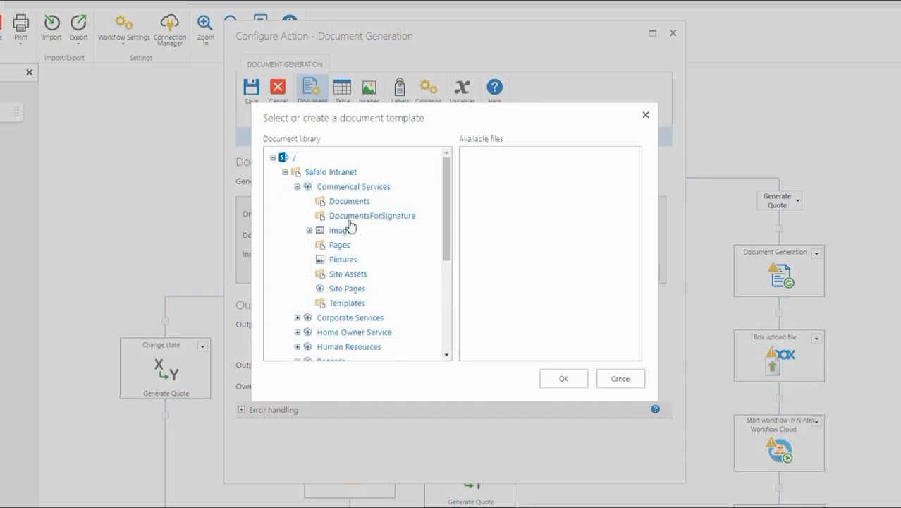
left_click(350, 303)
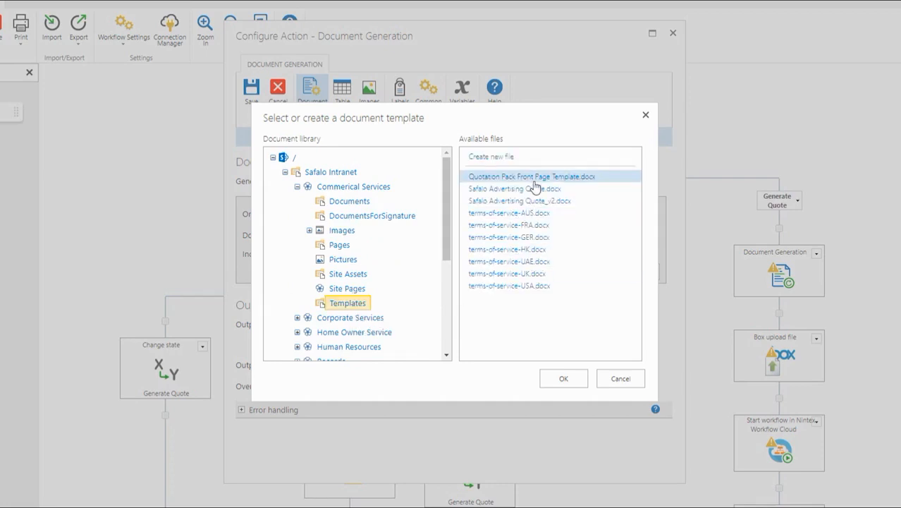
left_click(564, 378)
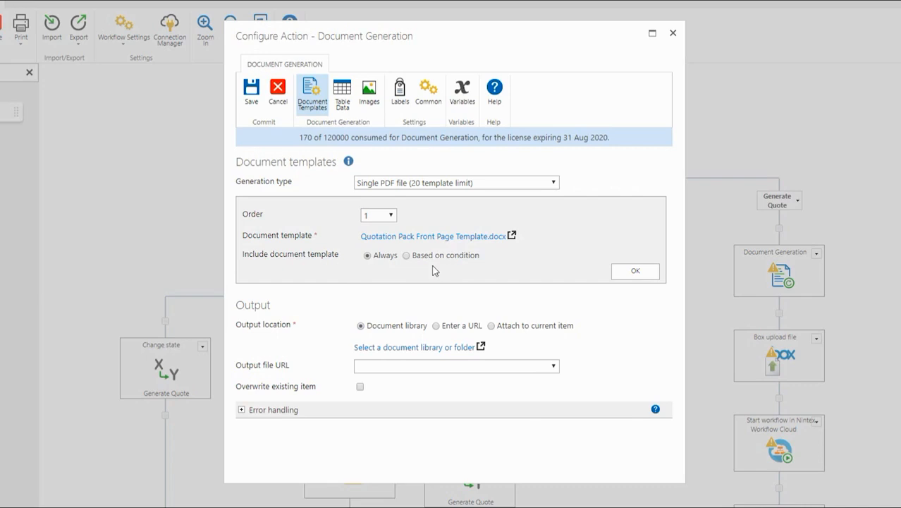
left_click(625, 275)
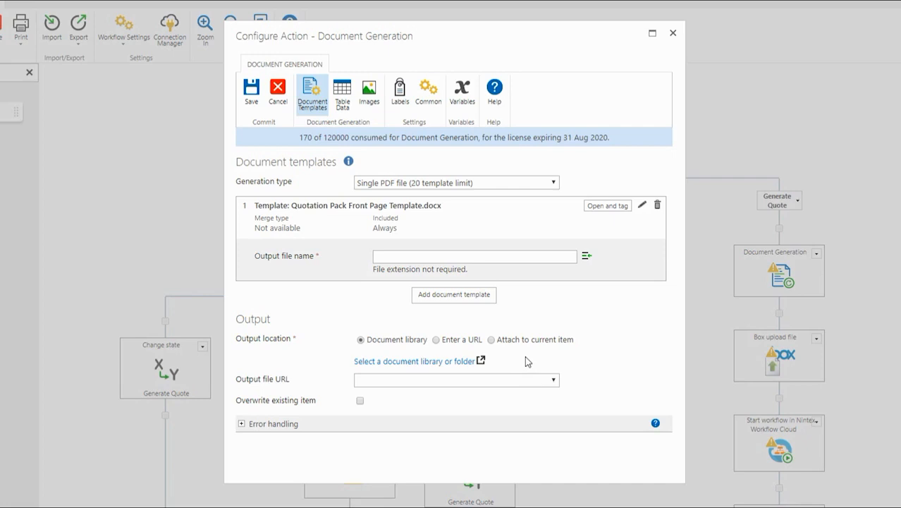
Step: Add Safalo Advertising Quote.docx from Commerical Services > Templates as template 2, then start a third entry
left_click(481, 300)
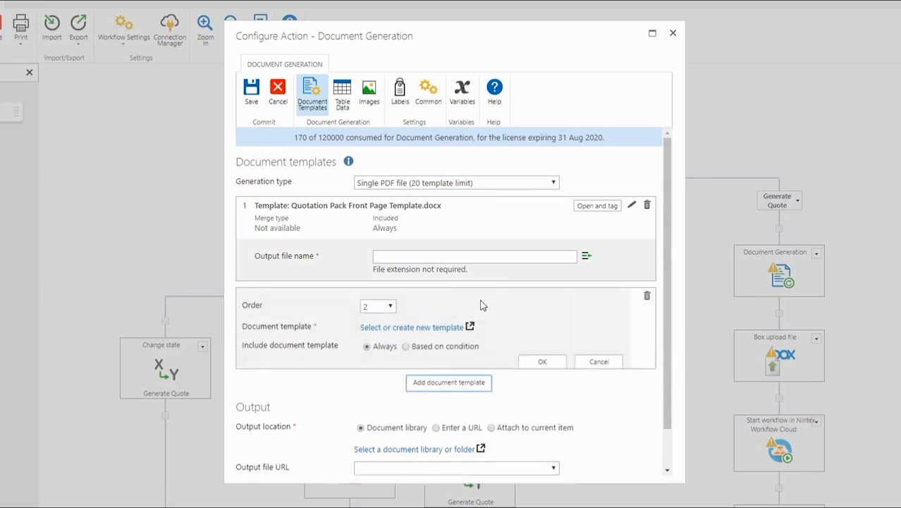
left_click(420, 328)
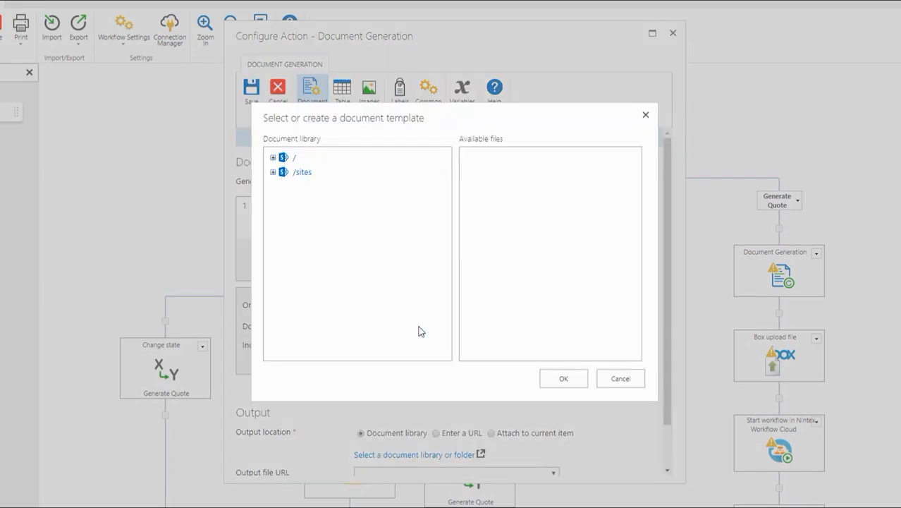
left_click(273, 158)
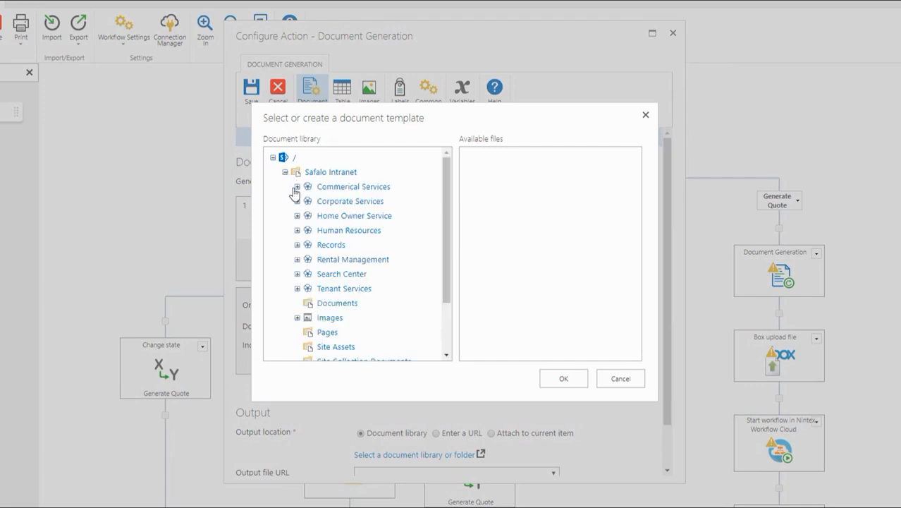
left_click(297, 187)
left_click(350, 303)
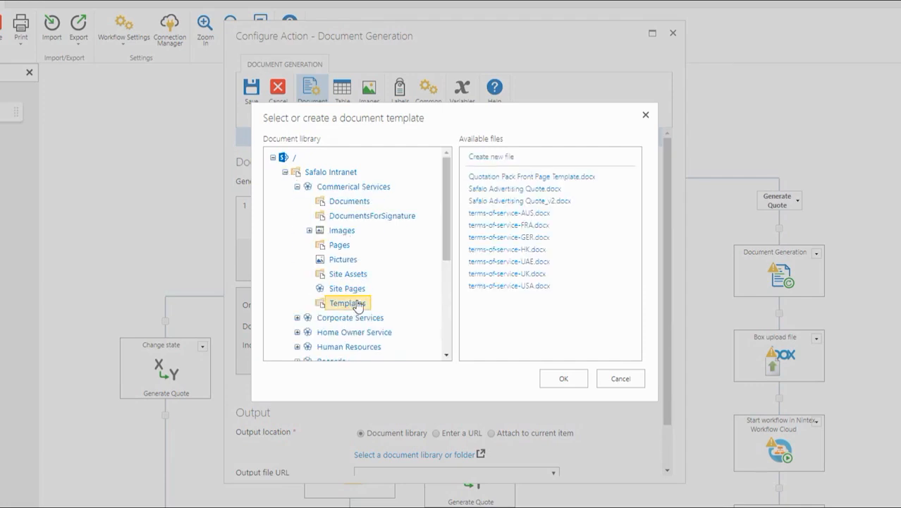
left_click(489, 189)
left_click(563, 379)
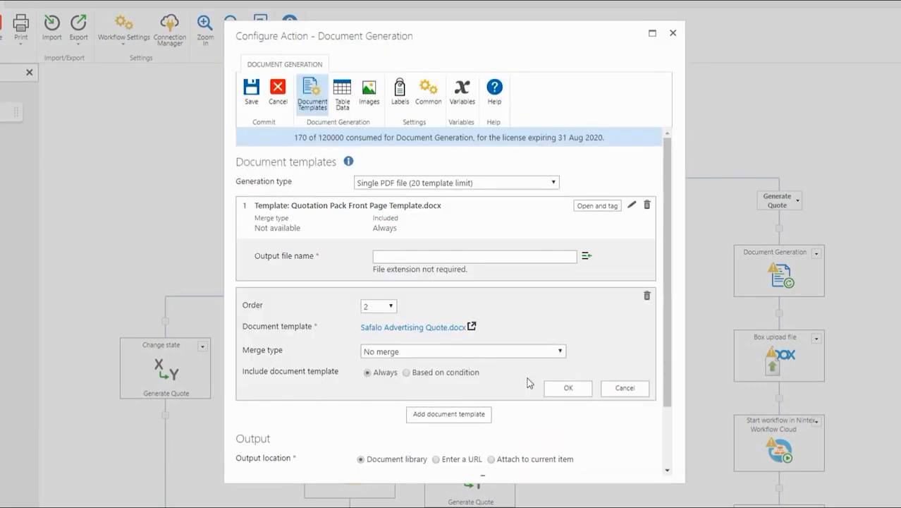
left_click(560, 391)
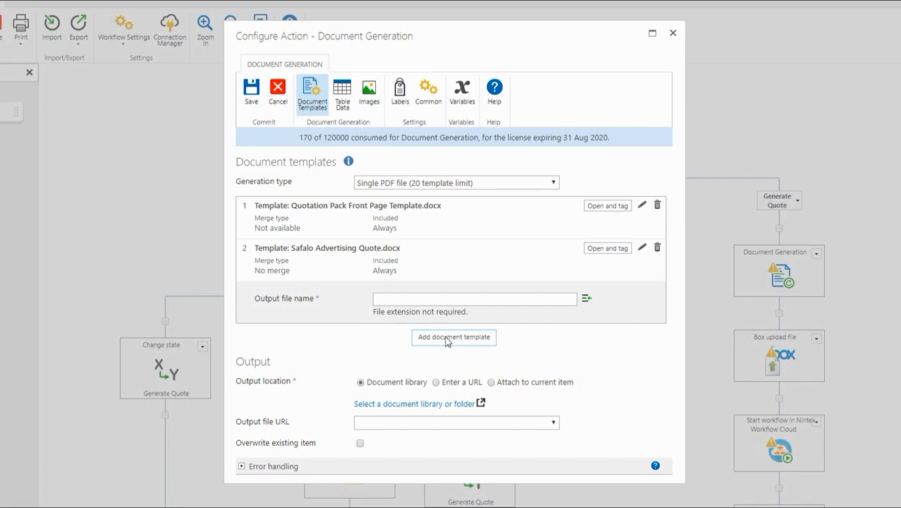
left_click(447, 337)
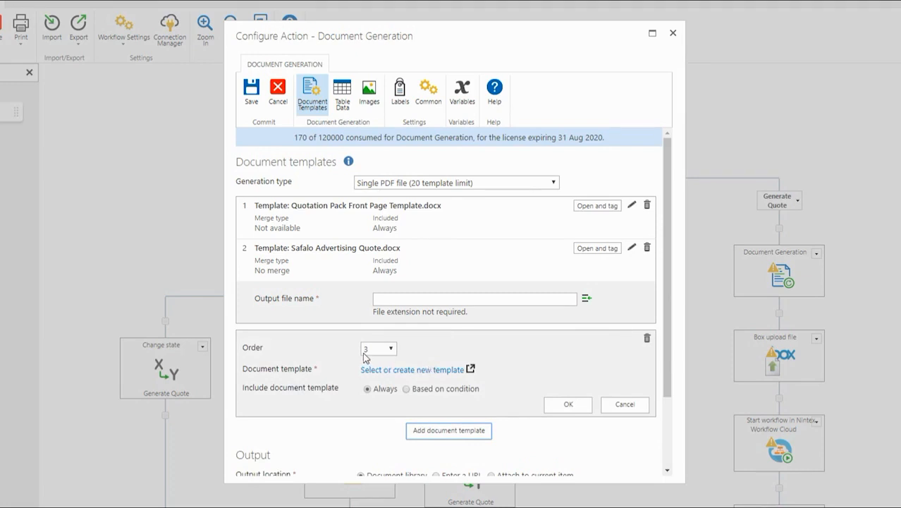
Step: Select terms-of-service-AUS.docx from Commerical Services > Templates as the third template
left_click(374, 369)
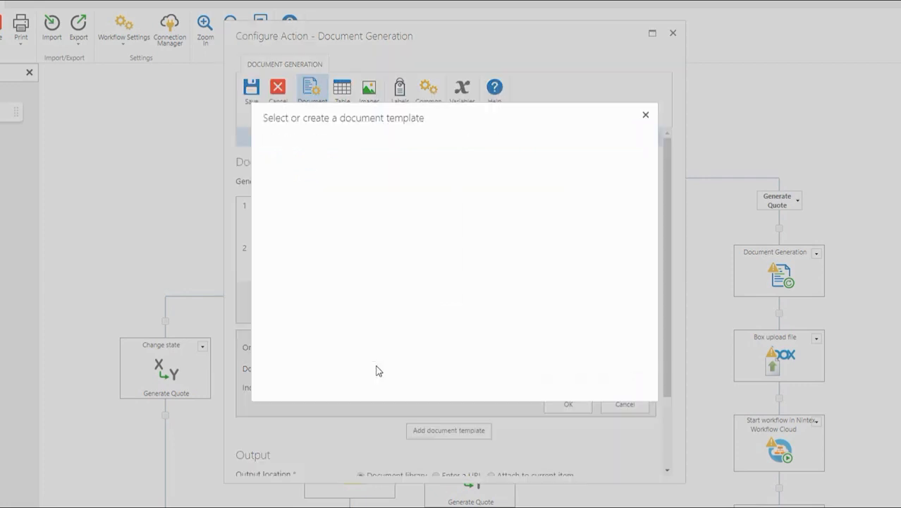
left_click(274, 158)
left_click(285, 173)
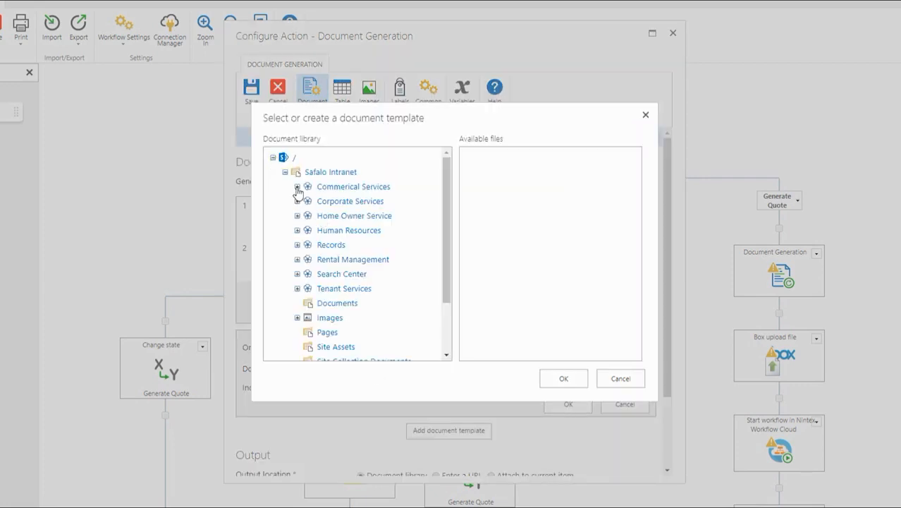
left_click(297, 187)
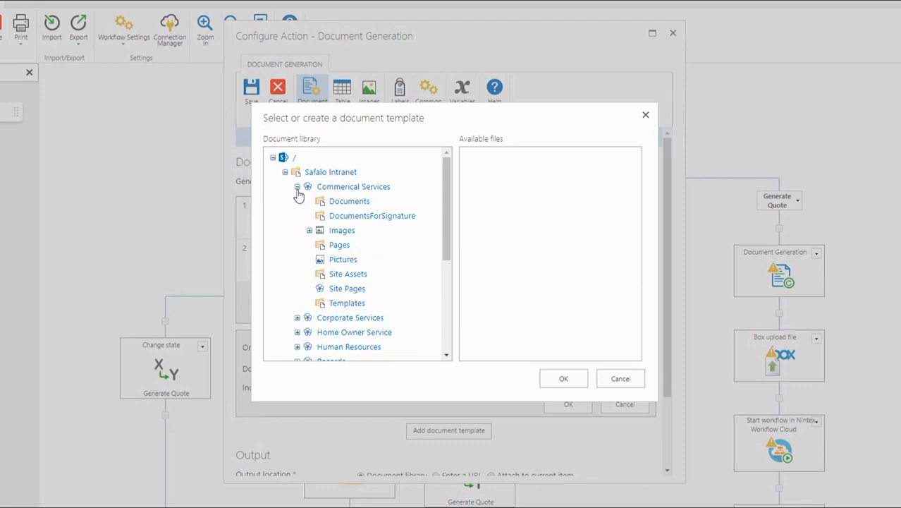
left_click(337, 304)
left_click(495, 213)
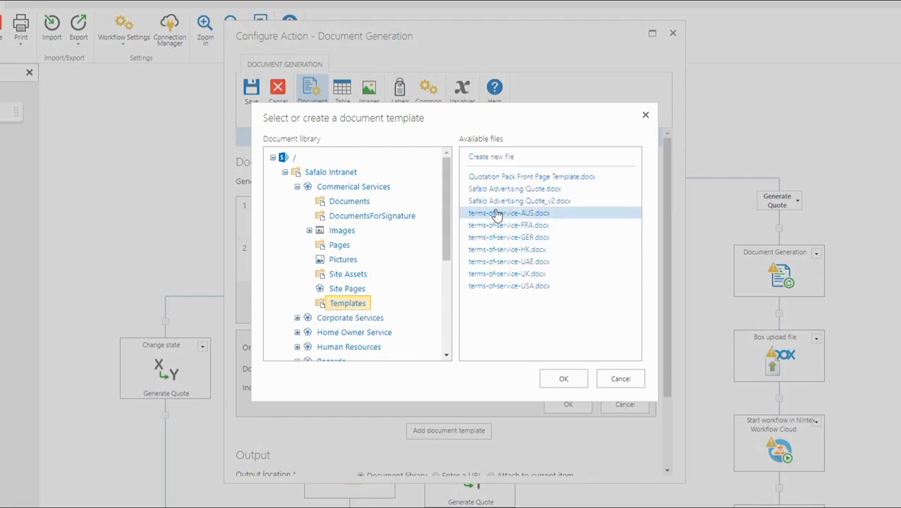
left_click(558, 381)
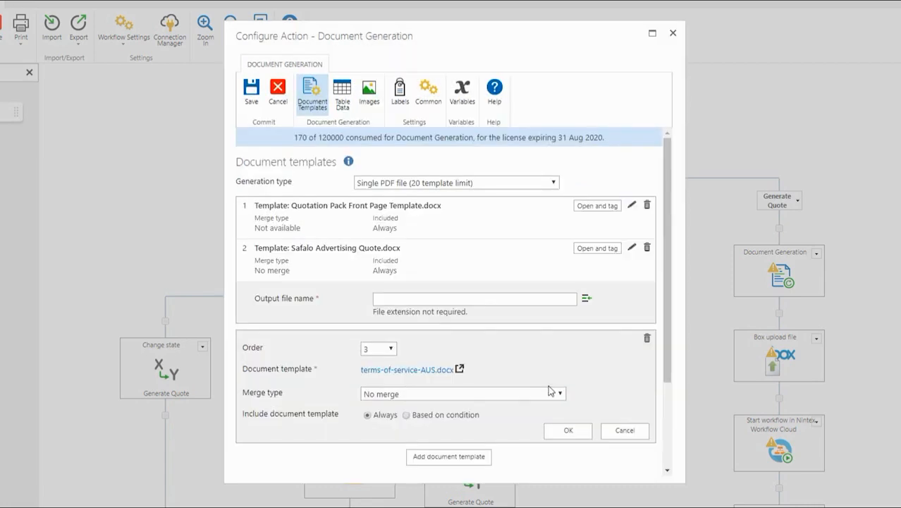
Step: Make the third template conditionally included with a Page break merge type
left_click(408, 416)
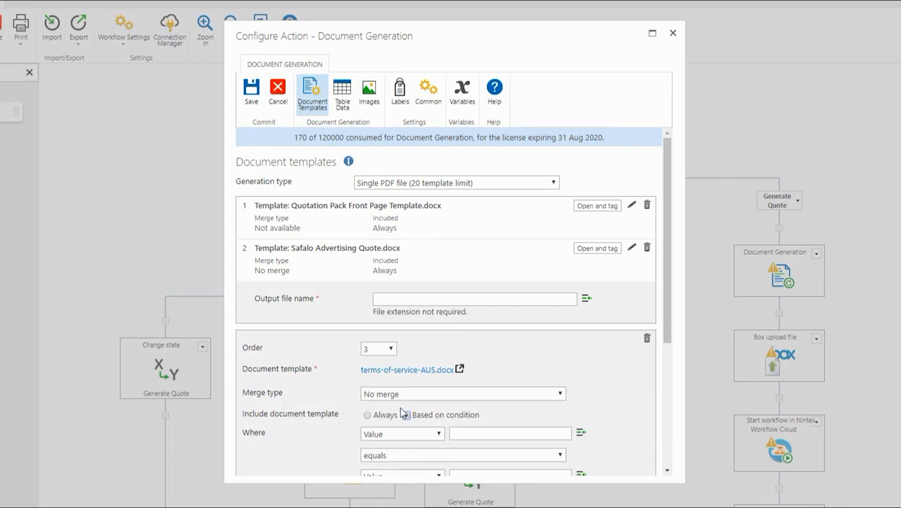
left_click(405, 397)
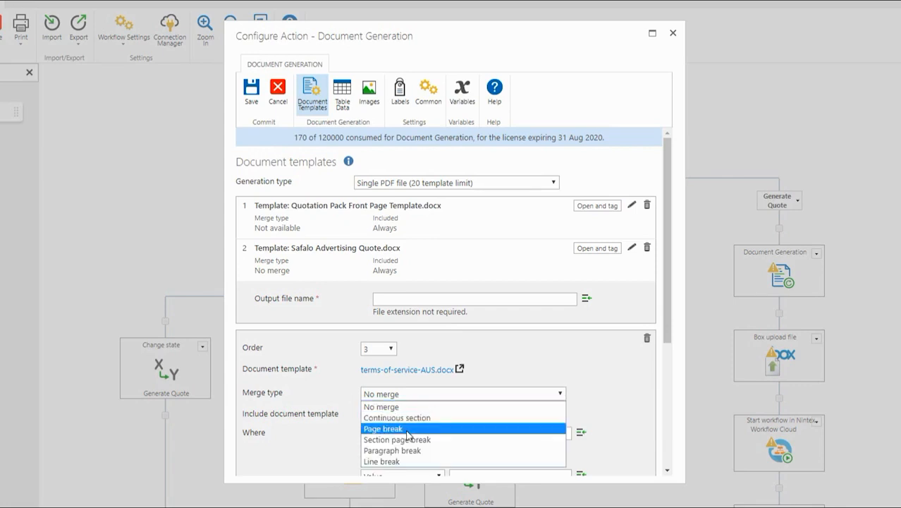
left_click(408, 429)
scroll(324, 411, "down", 1)
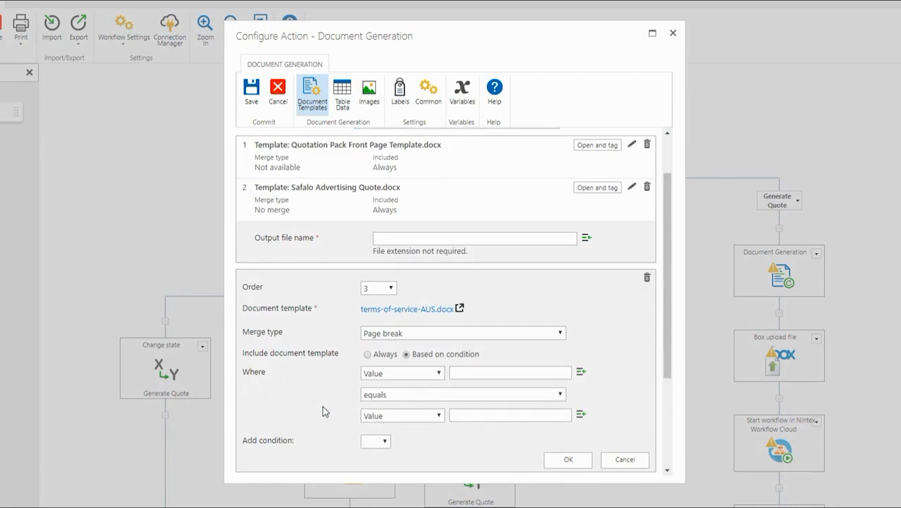
scroll(324, 411, "down", 2)
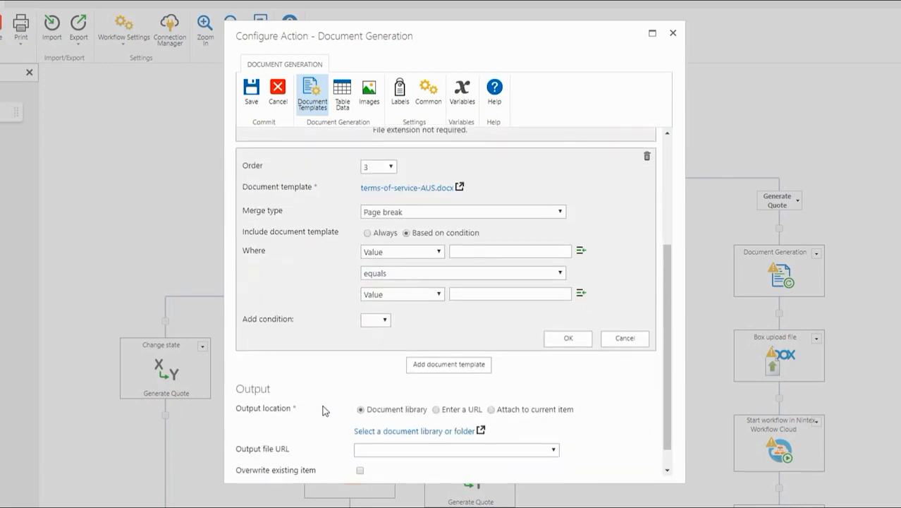
Step: Set the inclusion condition to workflow variable BuildingCountry equals 'Australia' and confirm
left_click(403, 253)
left_click(401, 273)
left_click(472, 252)
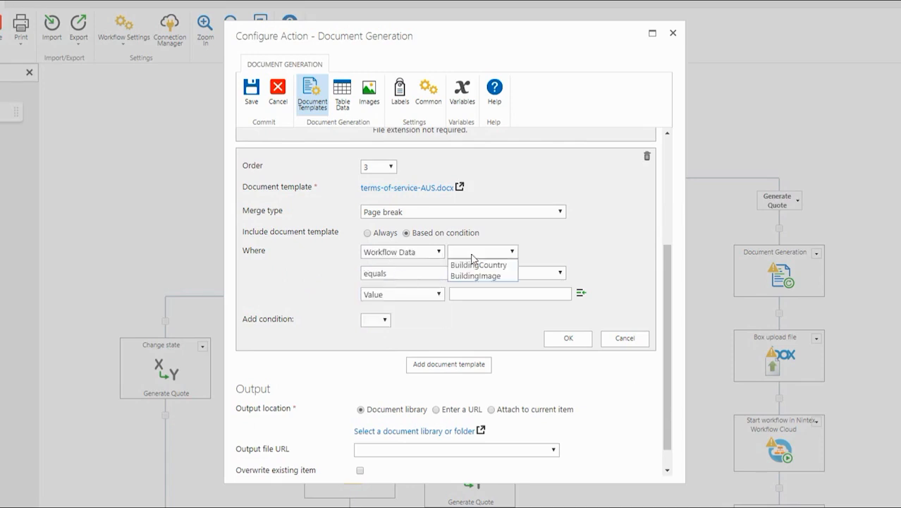
left_click(474, 266)
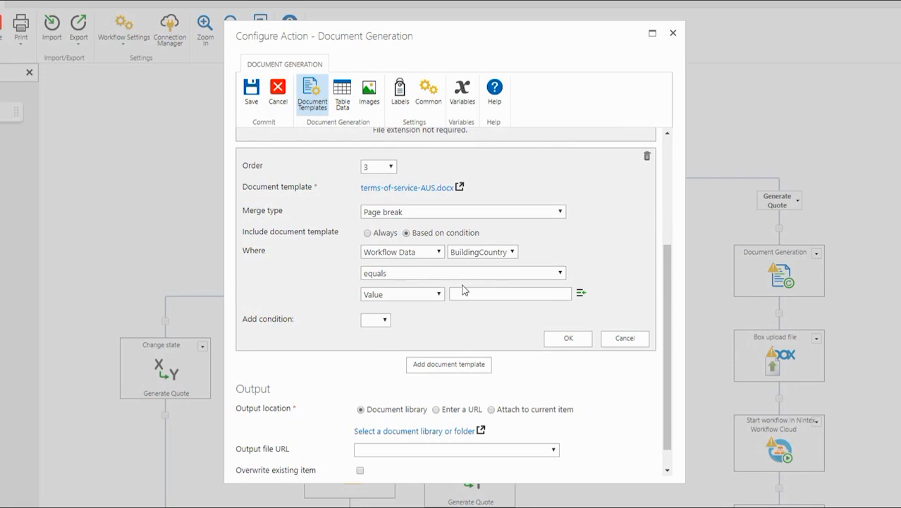
left_click(469, 292)
type("Australia")
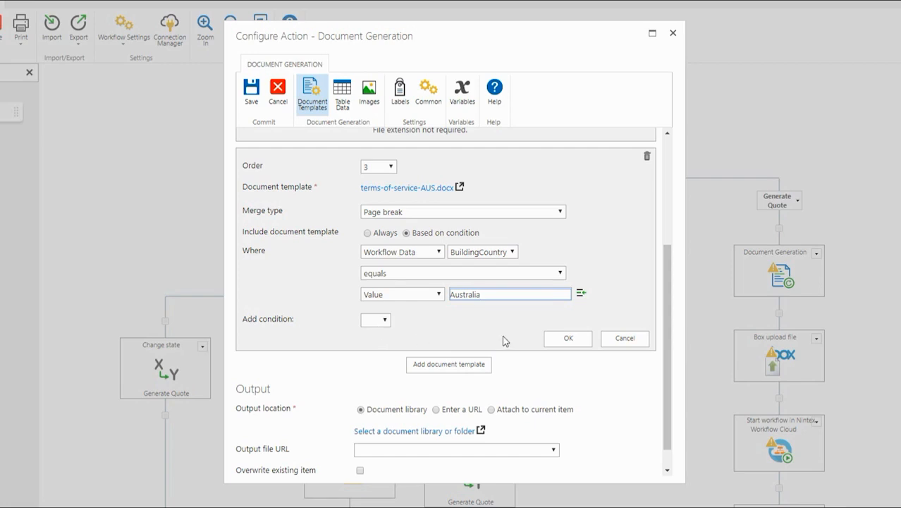
left_click(566, 342)
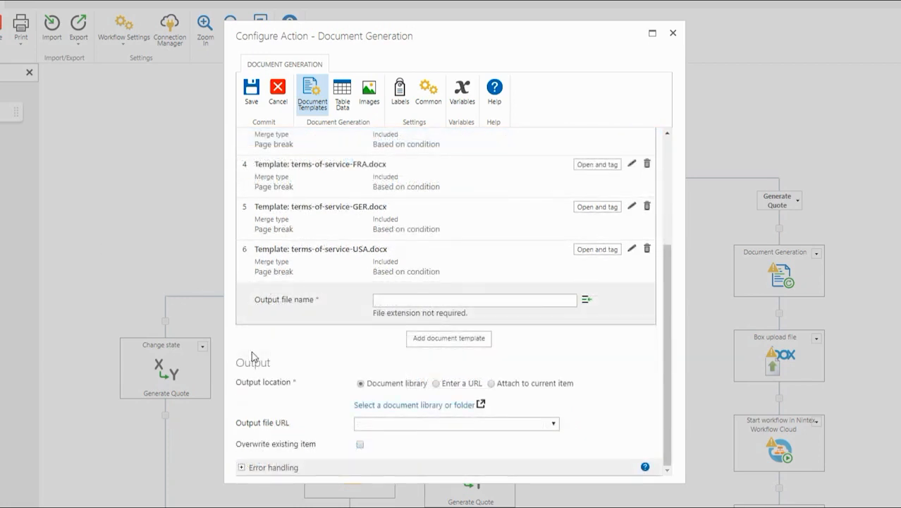
Step: Scroll up to review the six templates, including the conditional FRA, GER and USA terms-of-service entries
scroll(318, 330, "up", 2)
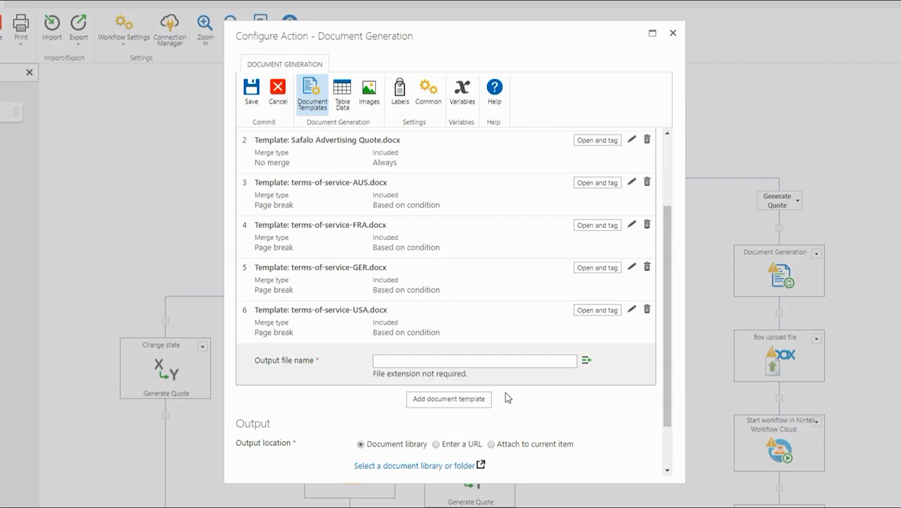
Step: Build the output file name from the item's Company, ' - ', Advertising Pack and ID fields
left_click(586, 359)
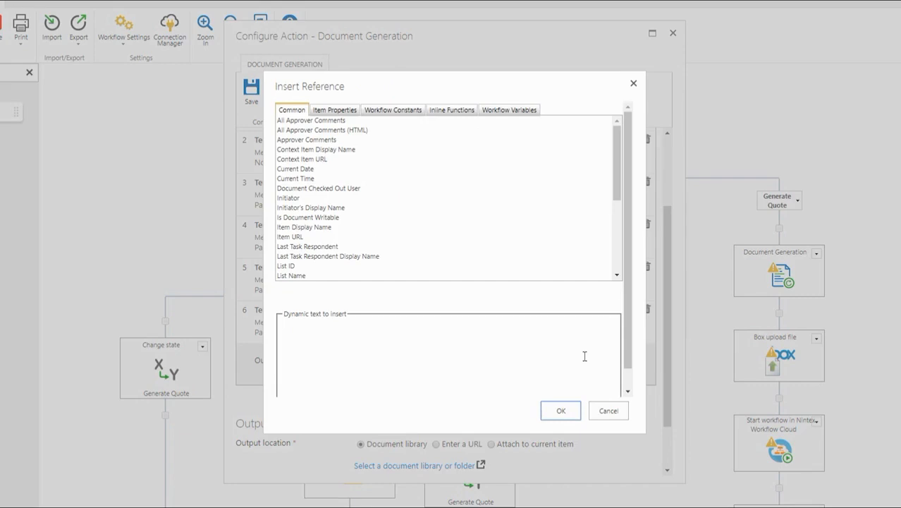
left_click(329, 112)
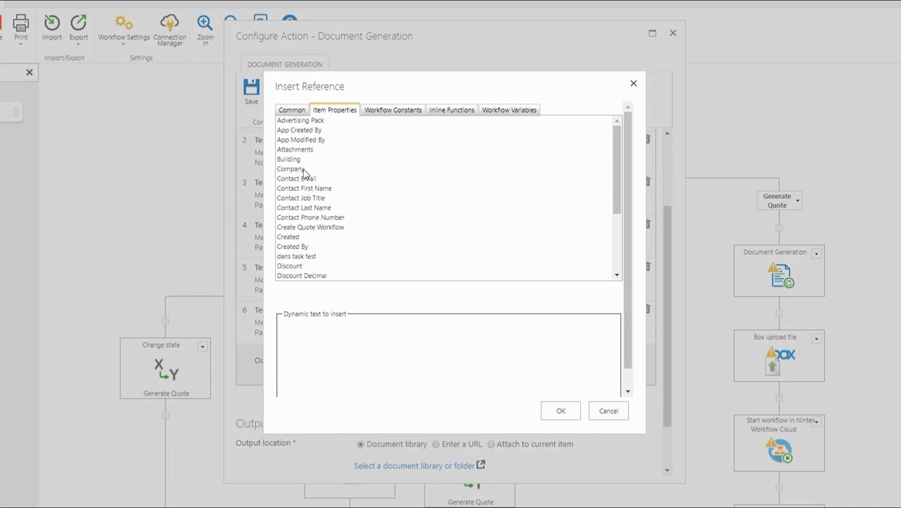
double_click(304, 170)
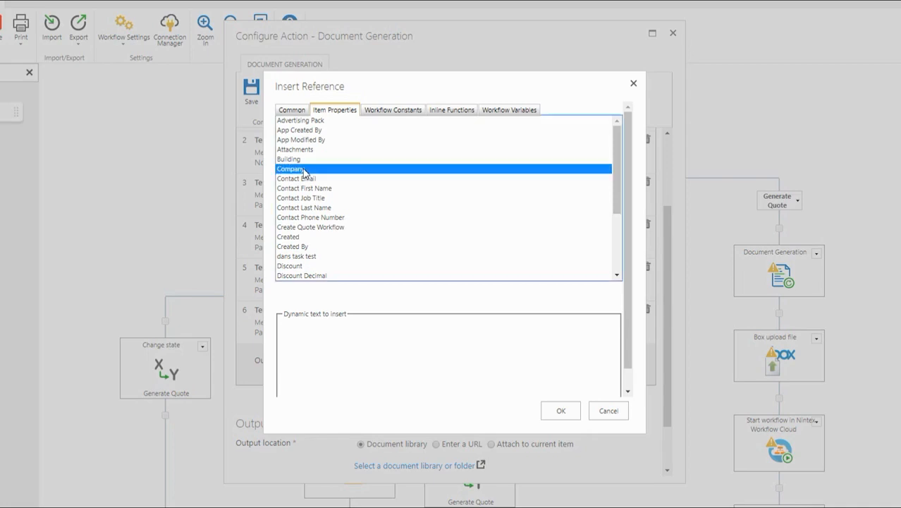
left_click(331, 322)
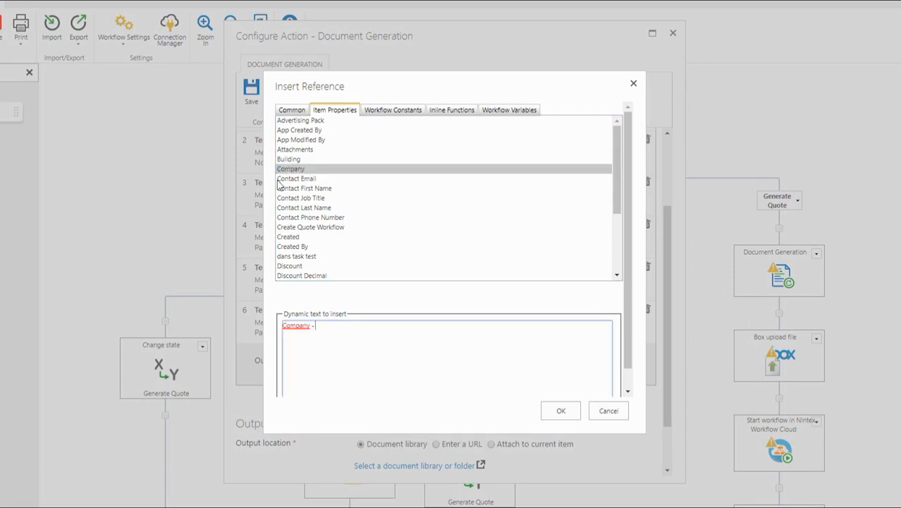
double_click(282, 121)
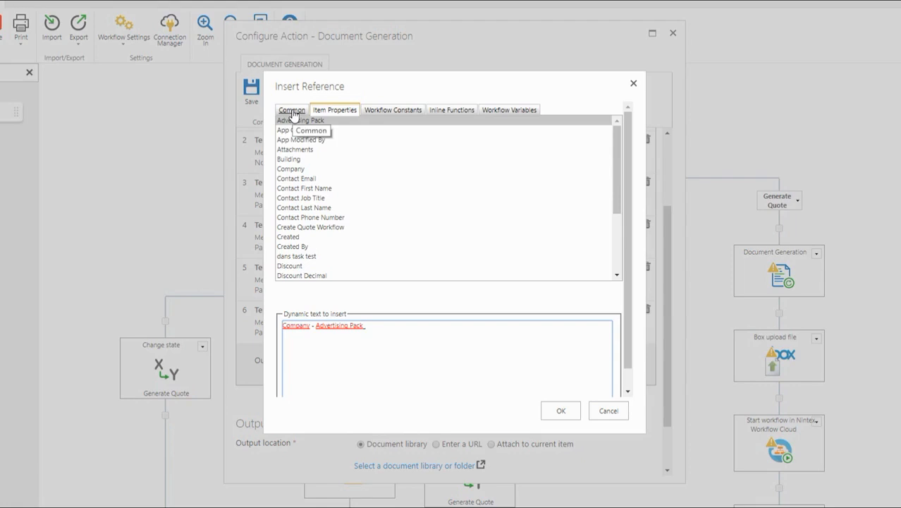
scroll(303, 176, "down", 2)
double_click(302, 208)
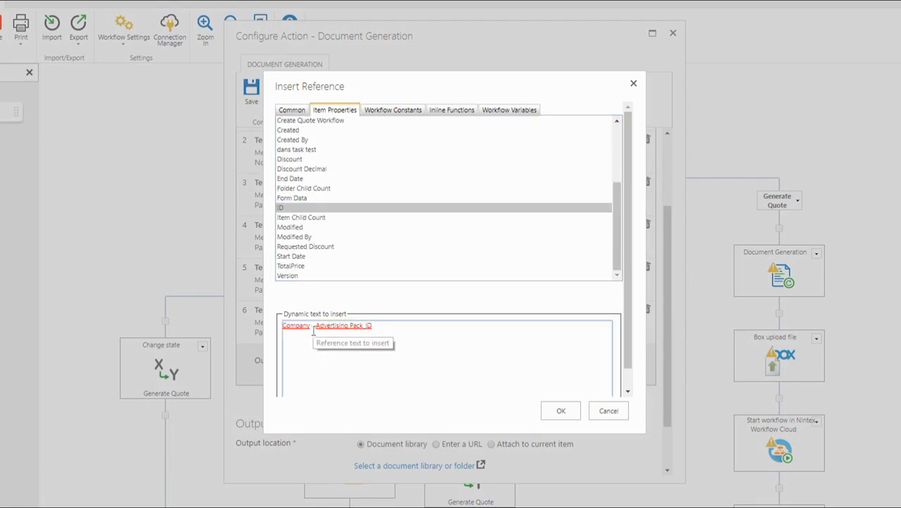
left_click(561, 411)
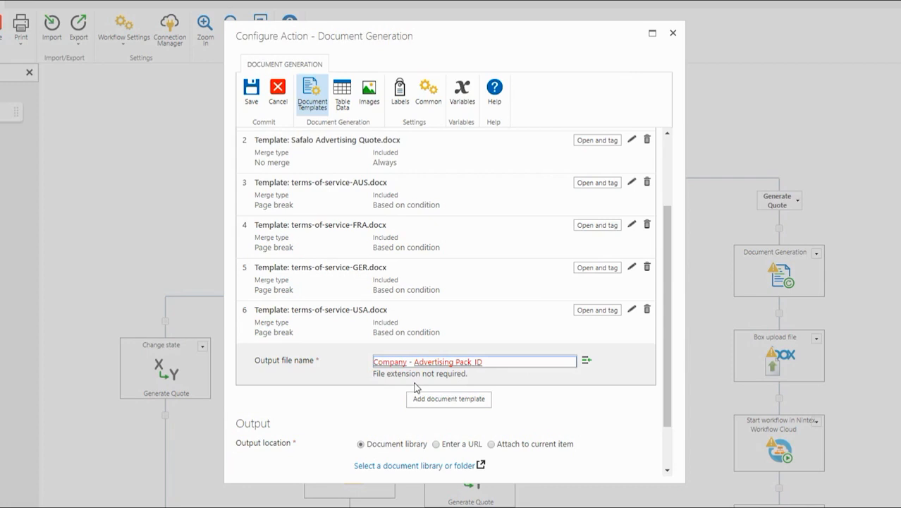
Step: Set the DocumentsForSignature library under Safalo Intranet > Commerical Services as the output location
scroll(415, 387, "up", 3)
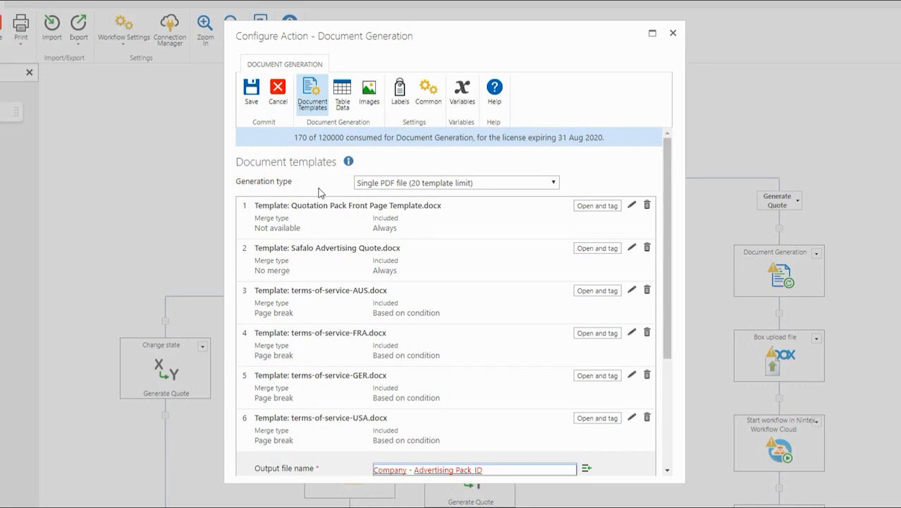
scroll(318, 192, "down", 3)
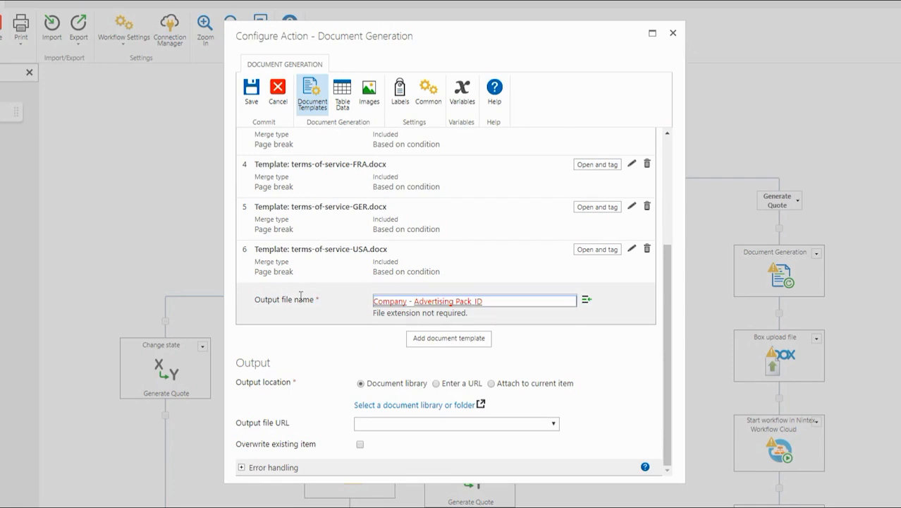
left_click(391, 405)
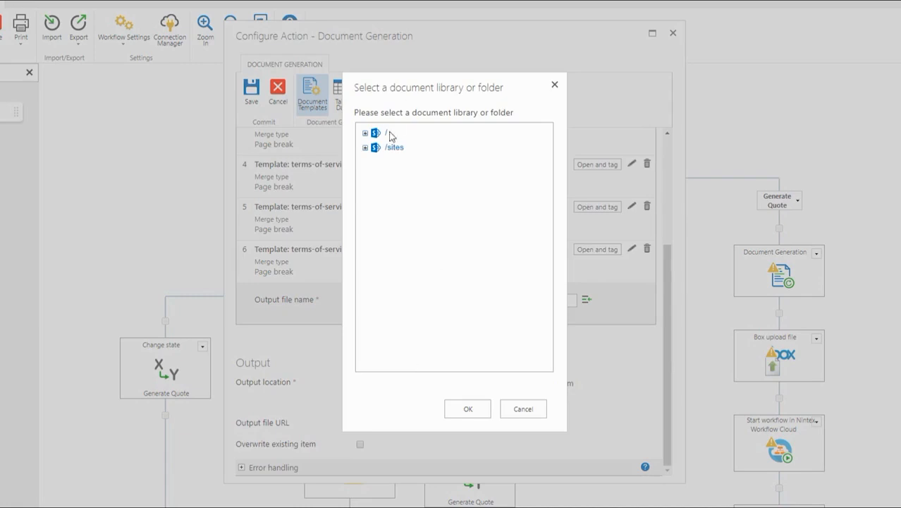
left_click(366, 133)
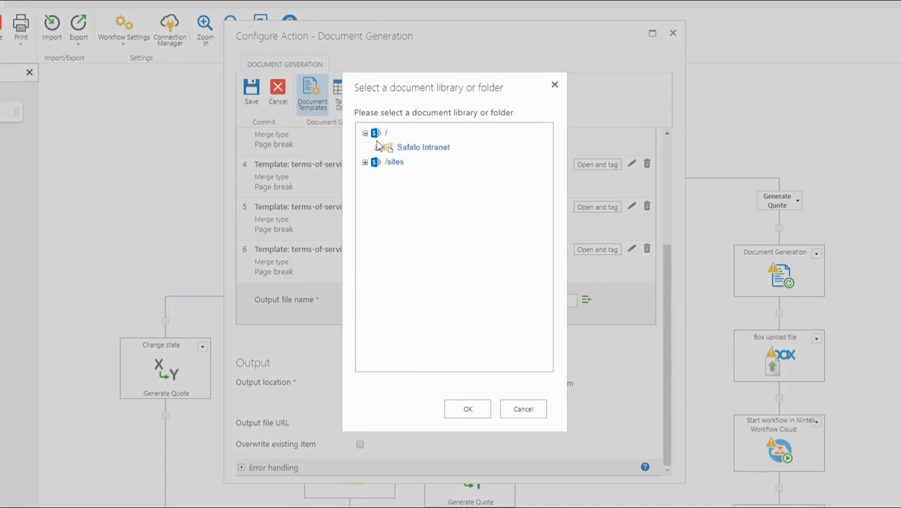
left_click(378, 147)
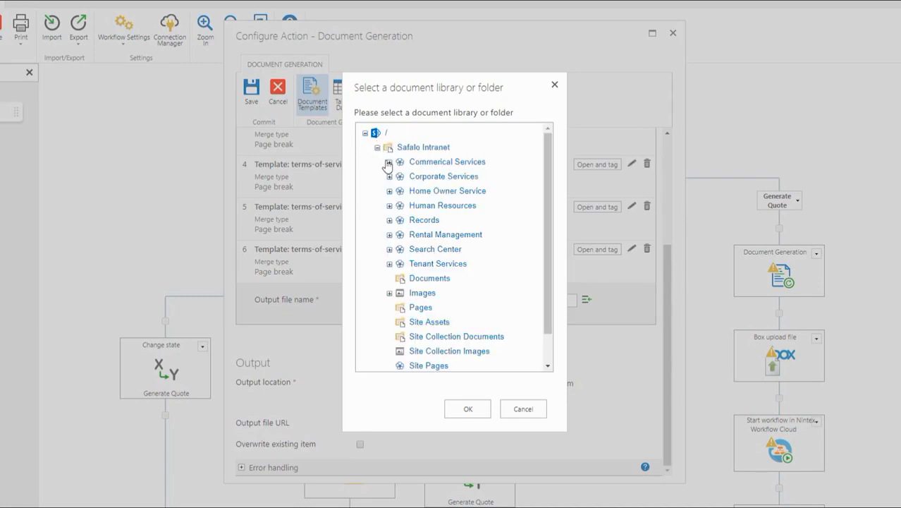
left_click(389, 162)
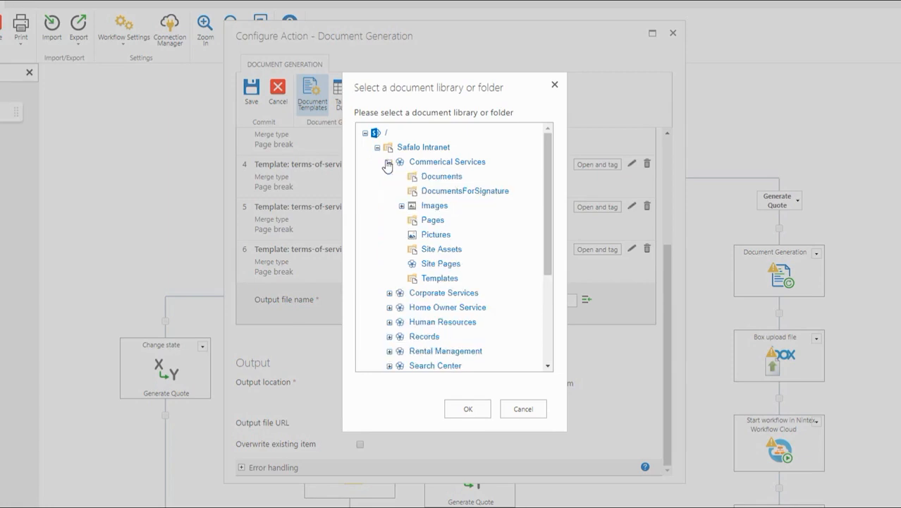
left_click(448, 192)
left_click(486, 409)
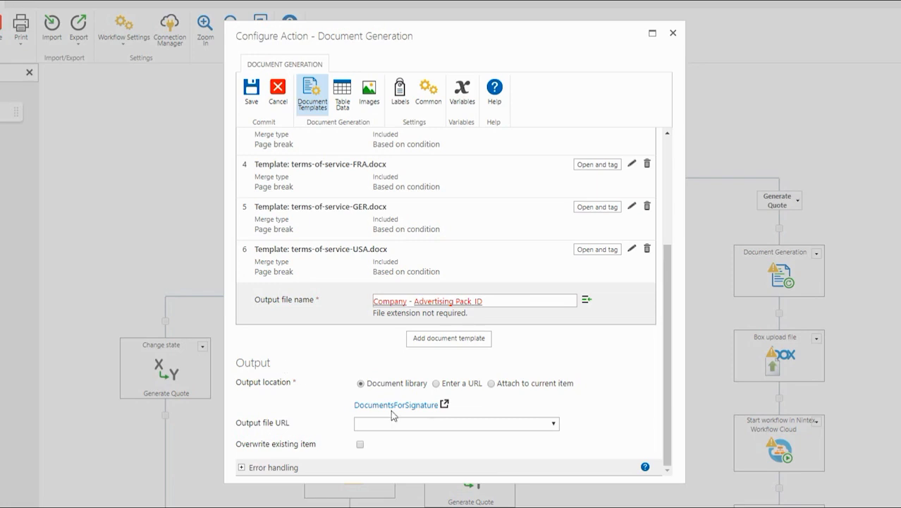
left_click(425, 424)
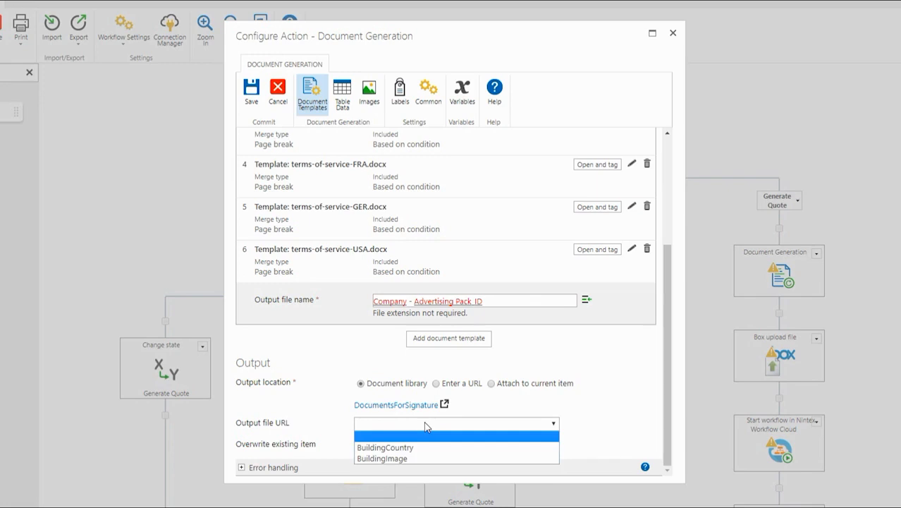
Step: Create a SingleFileURL text variable and choose it as the Output file URL
left_click(463, 92)
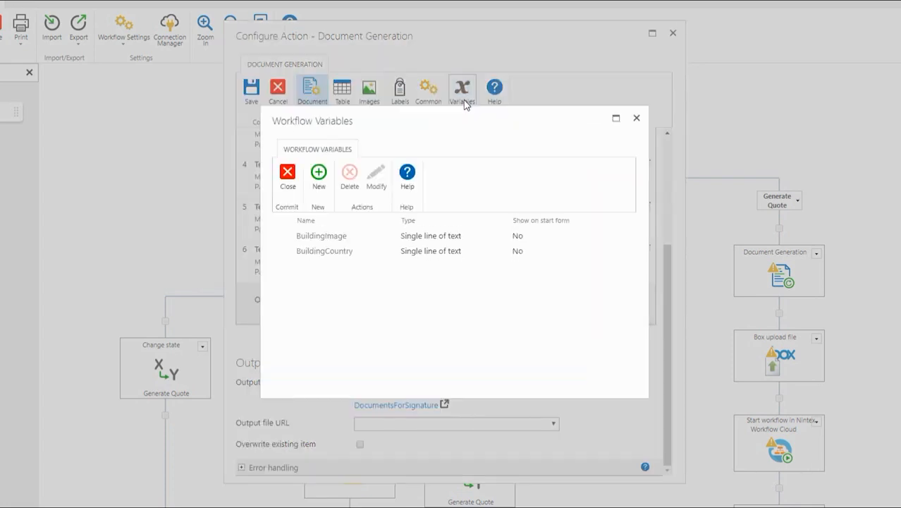
left_click(319, 182)
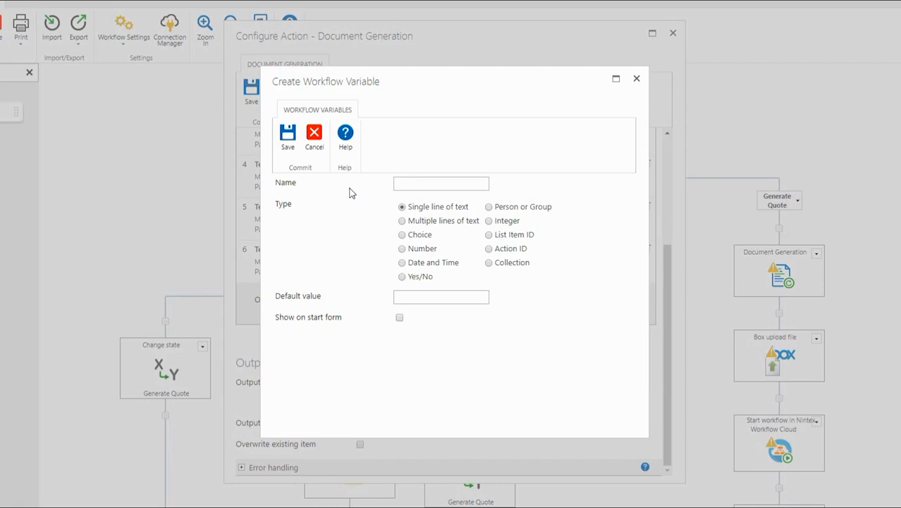
type("SingleFileURL")
left_click(285, 146)
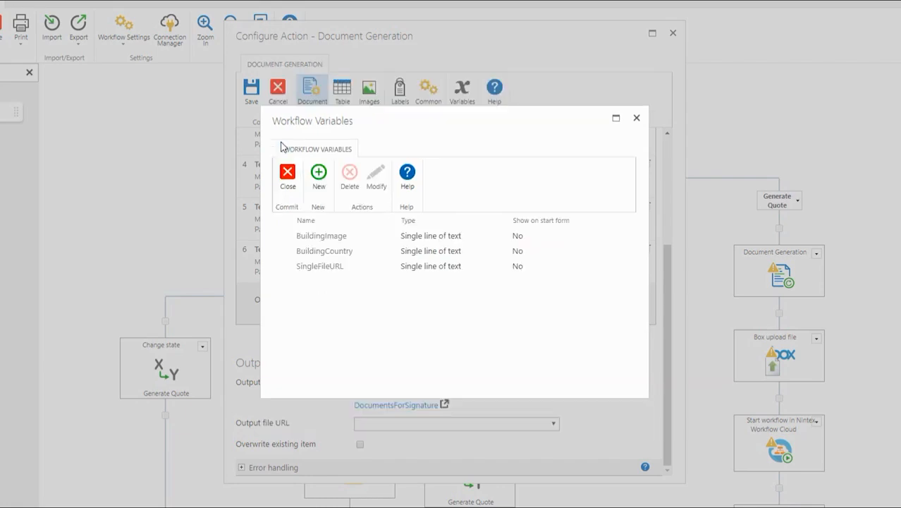
left_click(294, 185)
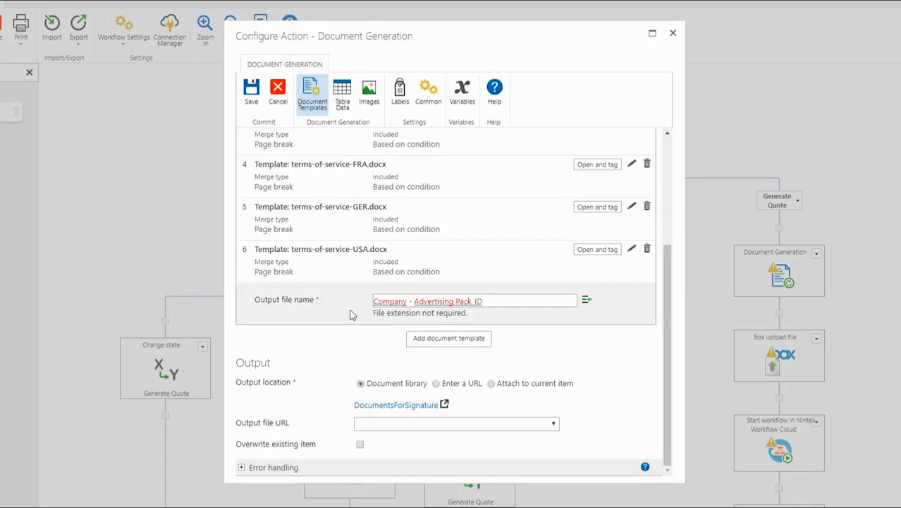
left_click(409, 425)
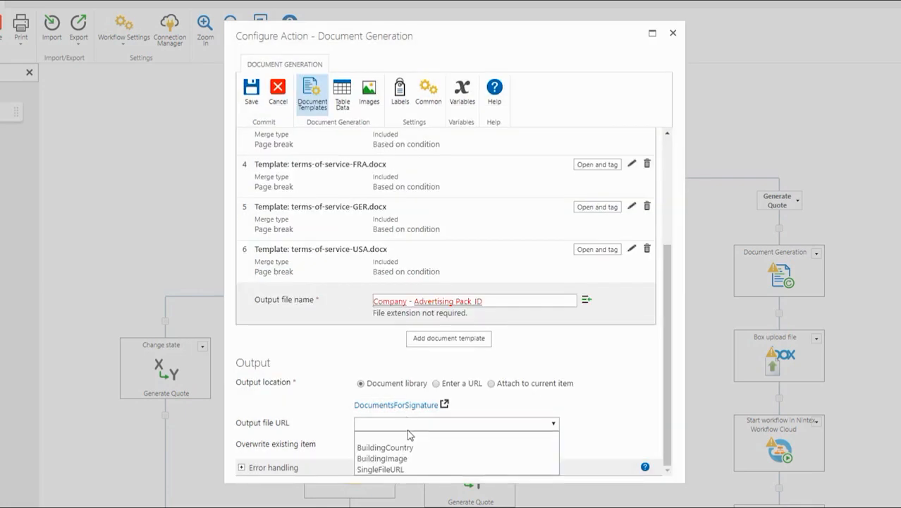
left_click(408, 469)
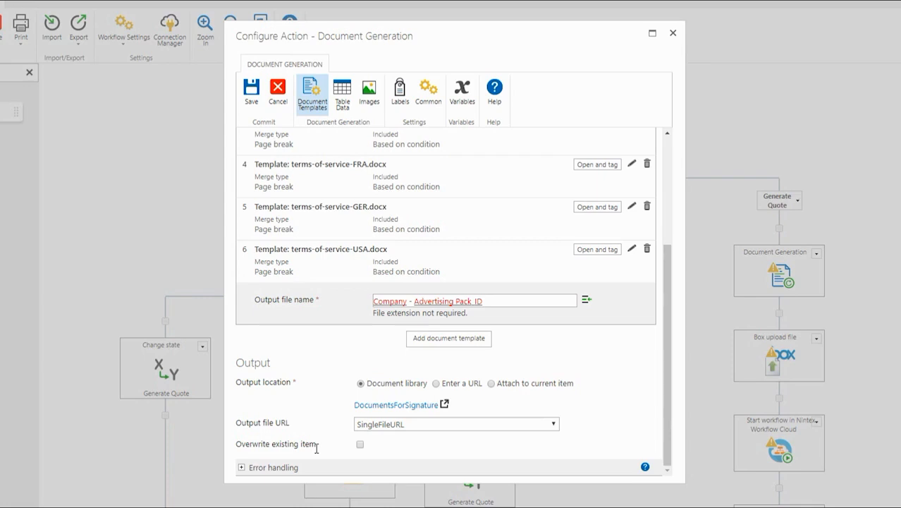
Step: Enable Overwrite existing item and save the Document Generation settings
left_click(360, 445)
left_click(275, 466)
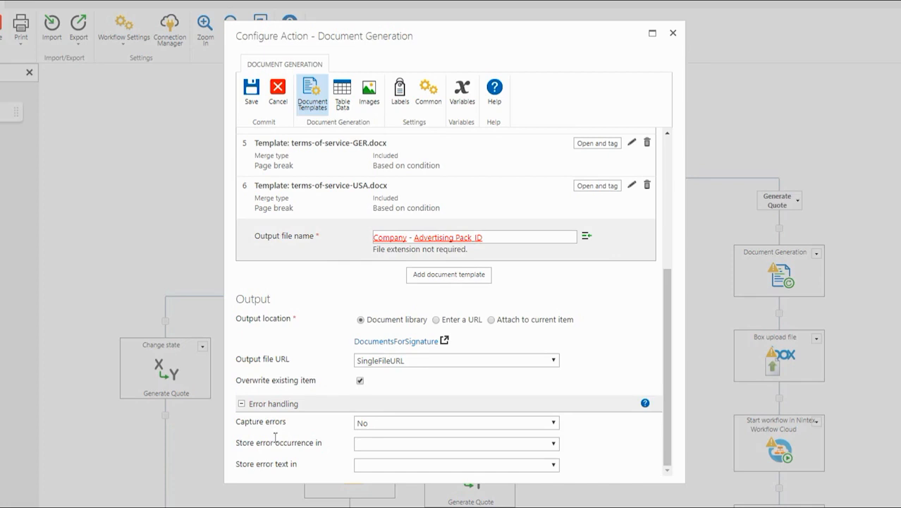
left_click(241, 404)
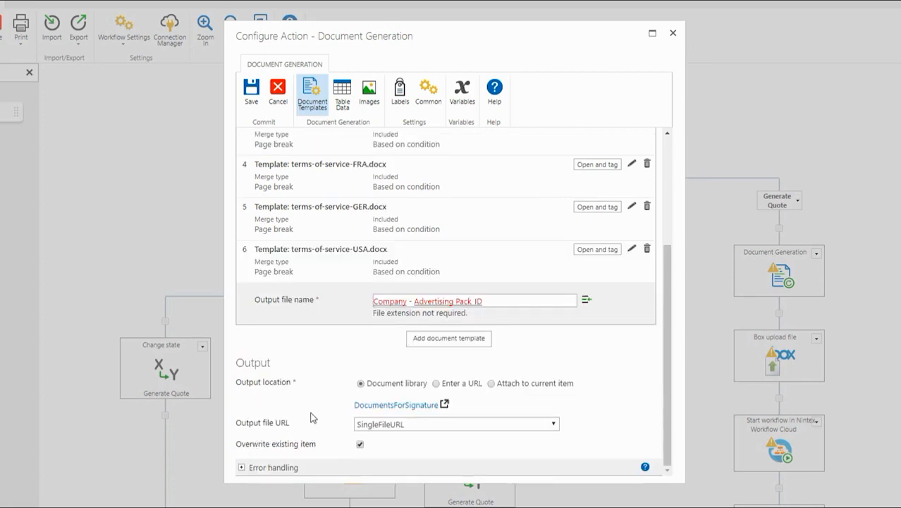
left_click(256, 89)
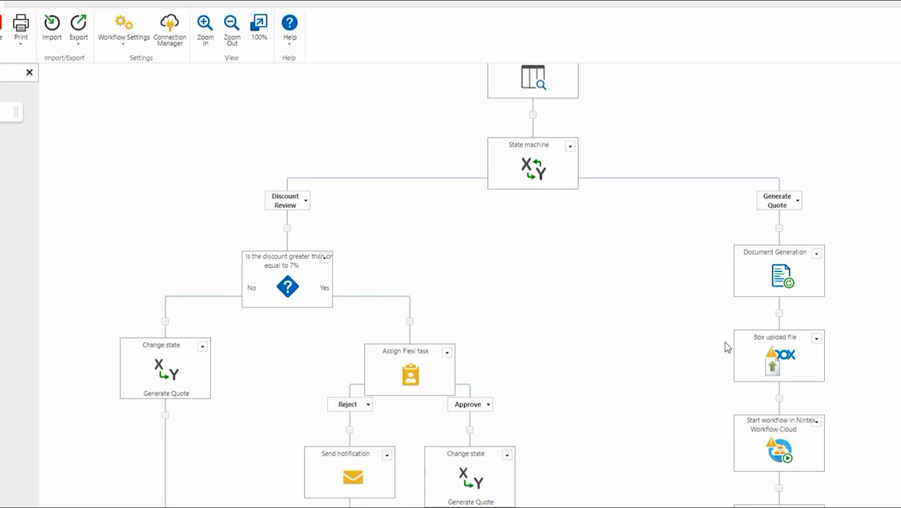
Step: Insert a Set variable action, found by searching 'set', below Document Generation and open it
left_click(288, 227)
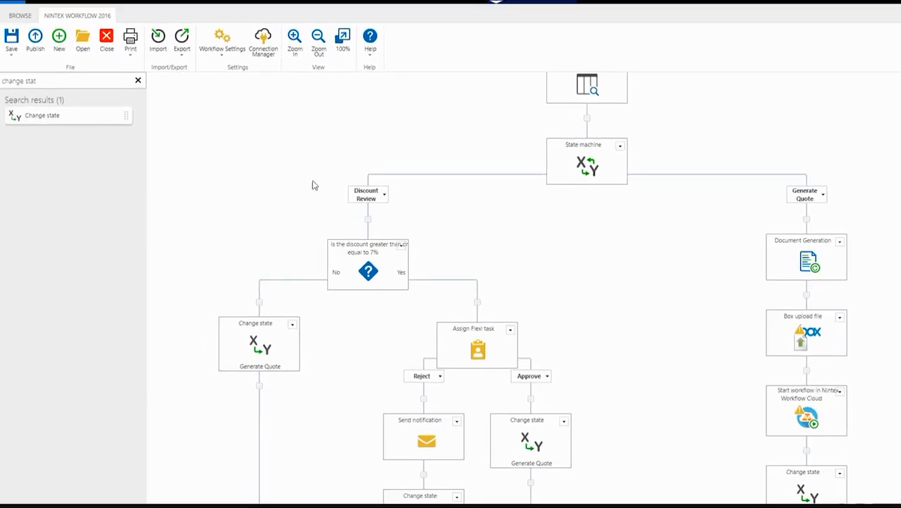
triple_click(55, 83)
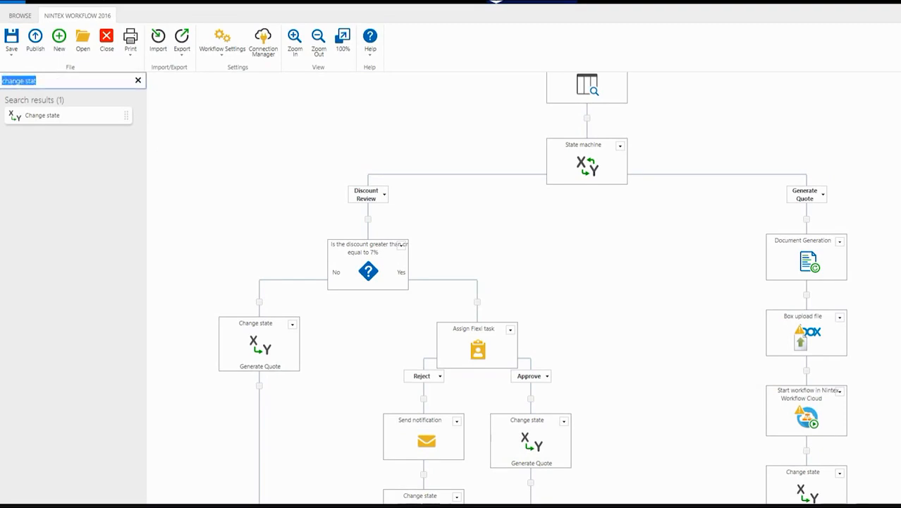
type("set")
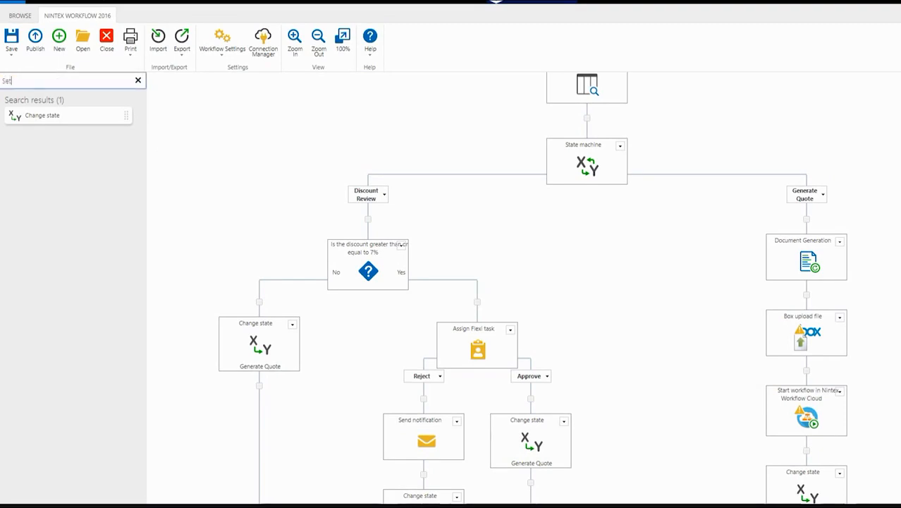
left_click_drag(43, 228, 797, 305)
double_click(785, 338)
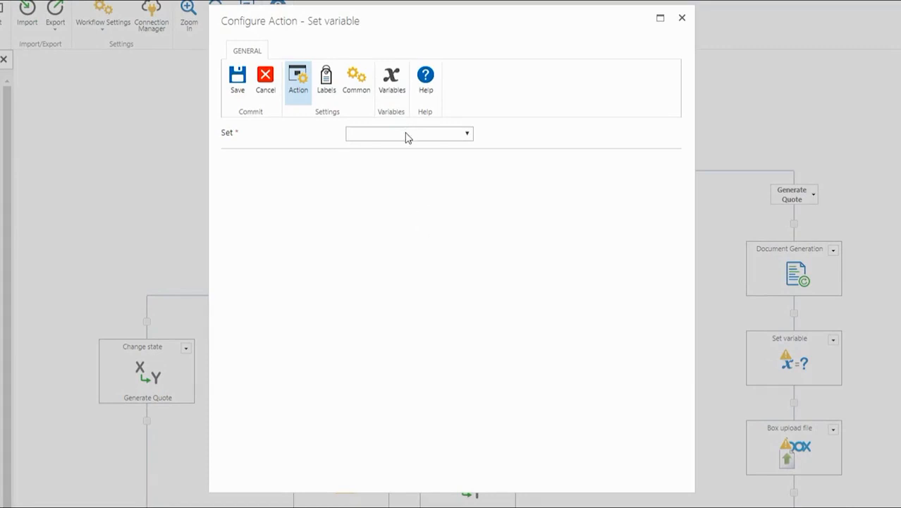
Step: Create a new workflow variable named BoxURL
left_click(407, 135)
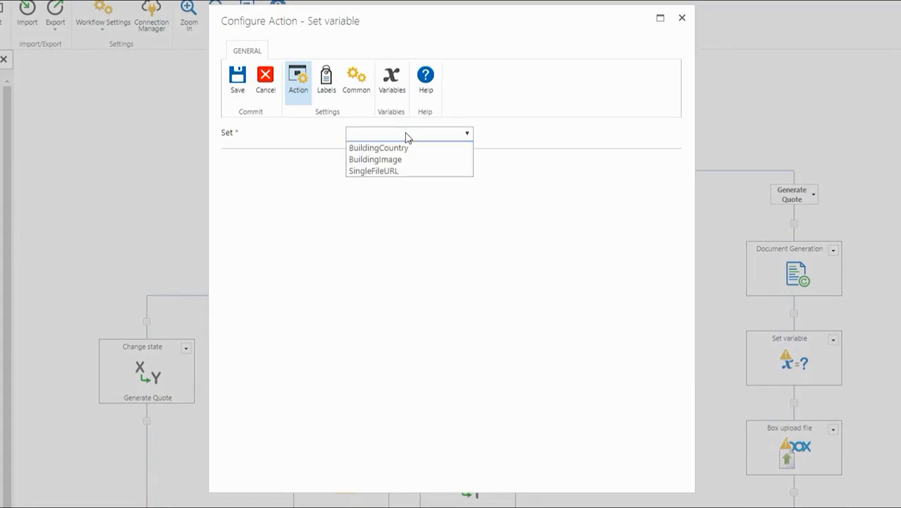
left_click(393, 97)
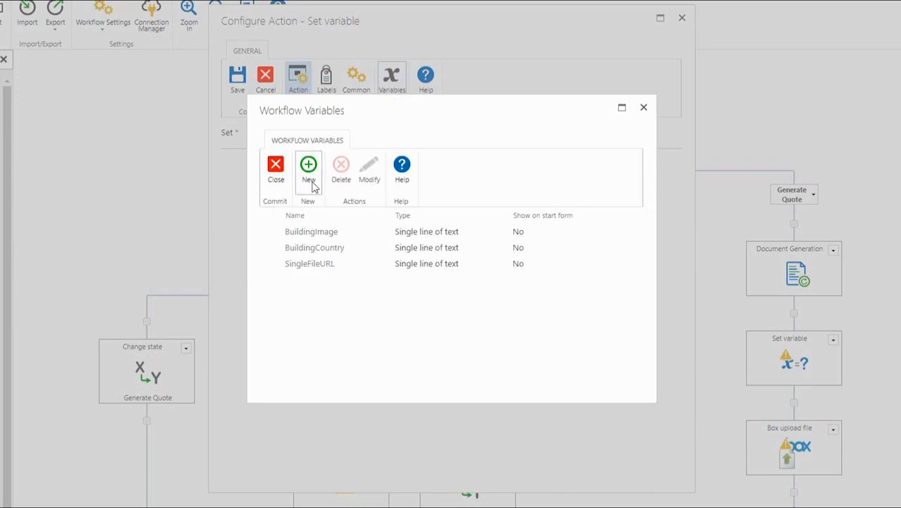
left_click(311, 185)
type("BoxURL")
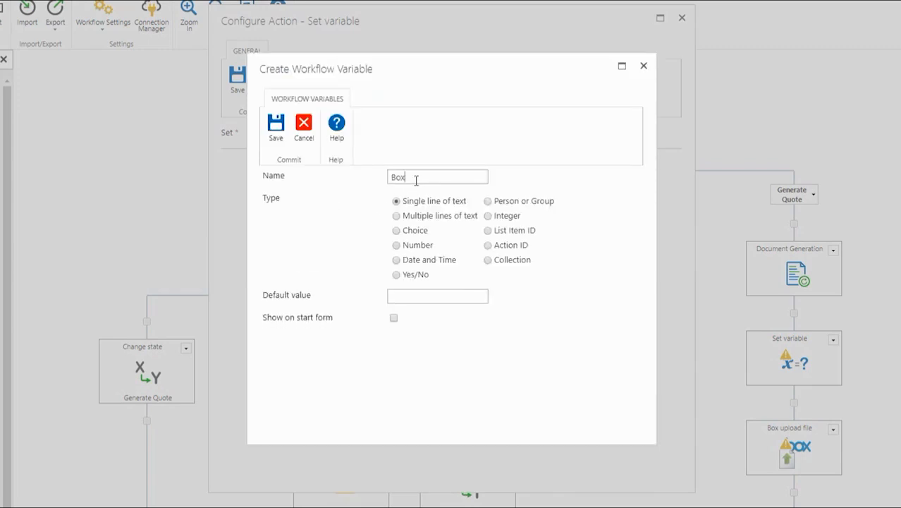
left_click(276, 127)
left_click(276, 169)
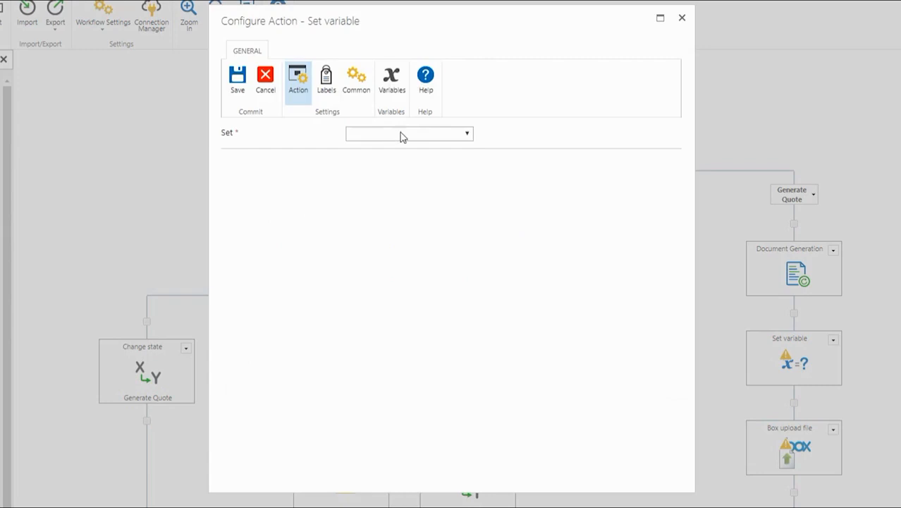
Step: Choose BoxURL as the variable to set and insert the Company field into its value
left_click(401, 135)
left_click(398, 172)
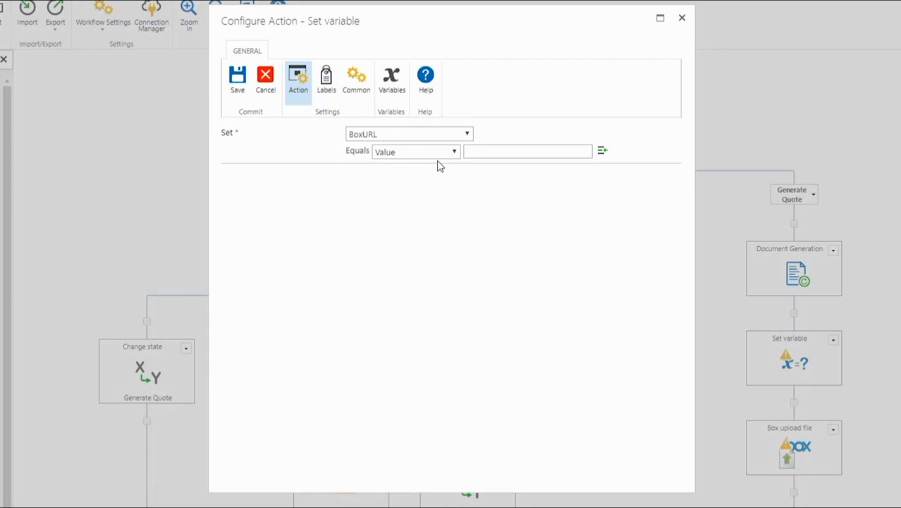
left_click(601, 154)
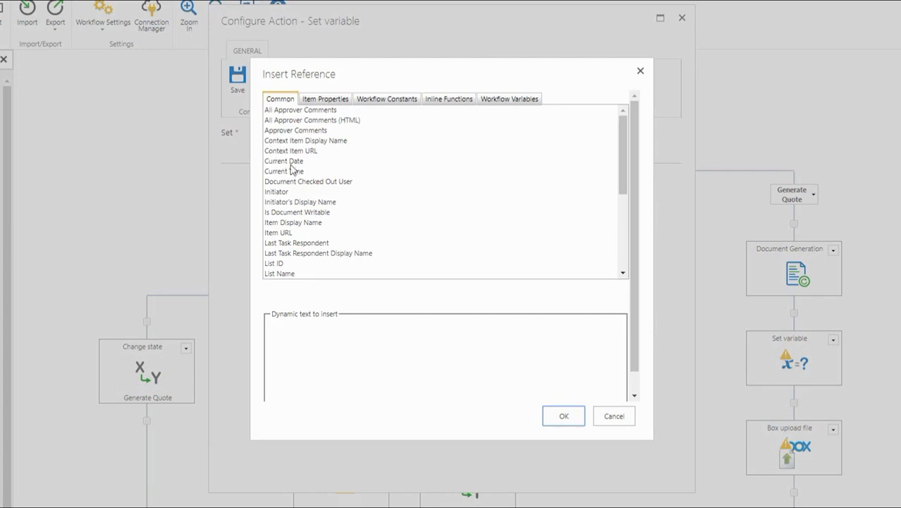
left_click(314, 98)
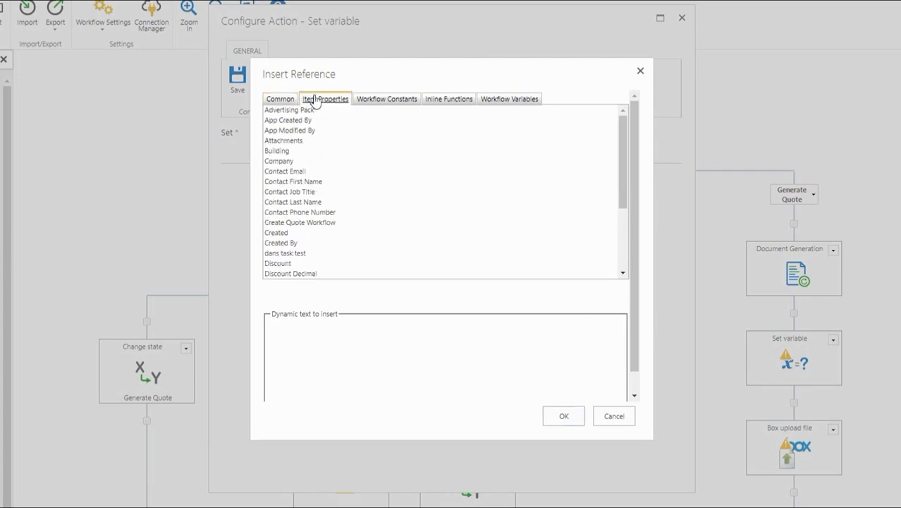
left_click(289, 162)
double_click(288, 165)
Step: Append '-', Advertising Pack, ID and '.pdf' to the BoxURL value and save the Set variable action
left_click(321, 326)
type("-")
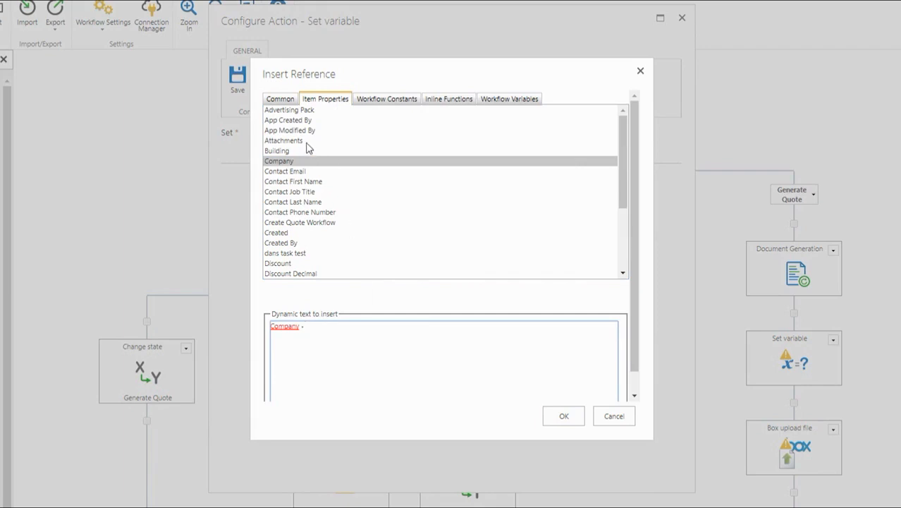
double_click(300, 111)
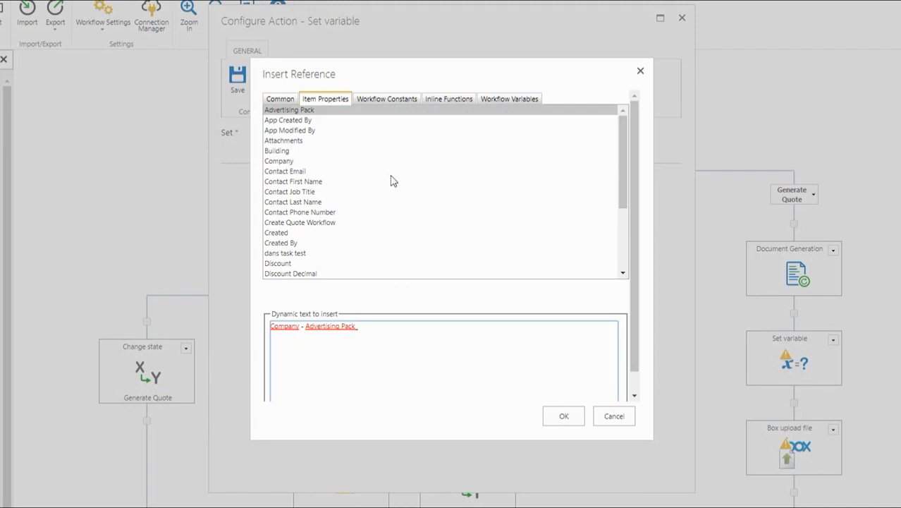
scroll(402, 178, "down", 2)
left_click(293, 251)
double_click(293, 251)
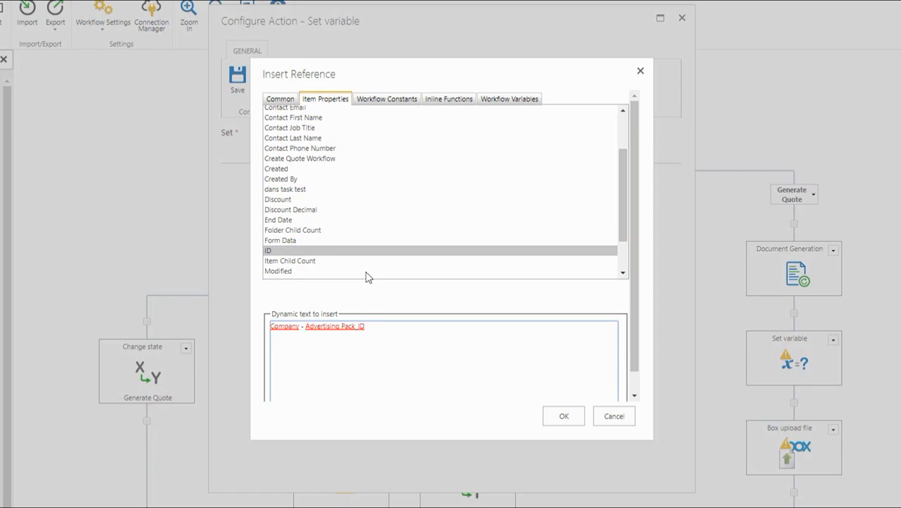
type(".pdf")
left_click(564, 418)
left_click(587, 156)
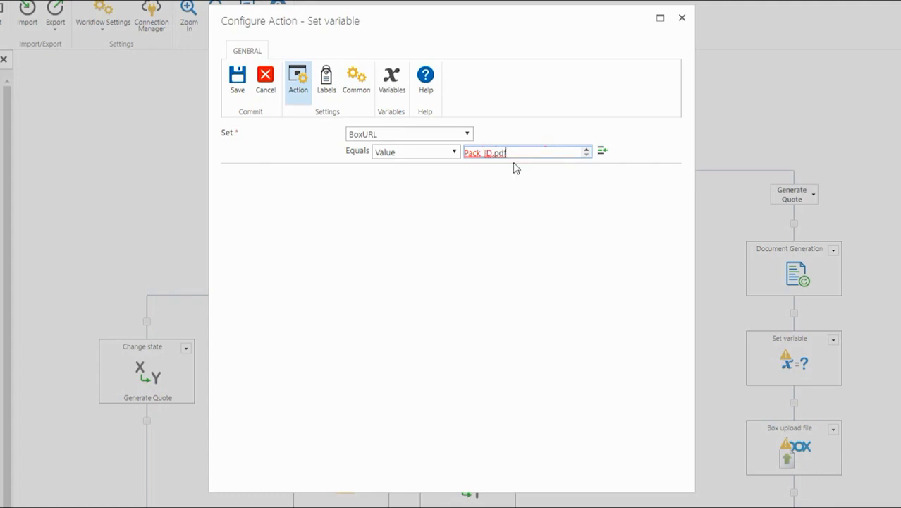
left_click(239, 104)
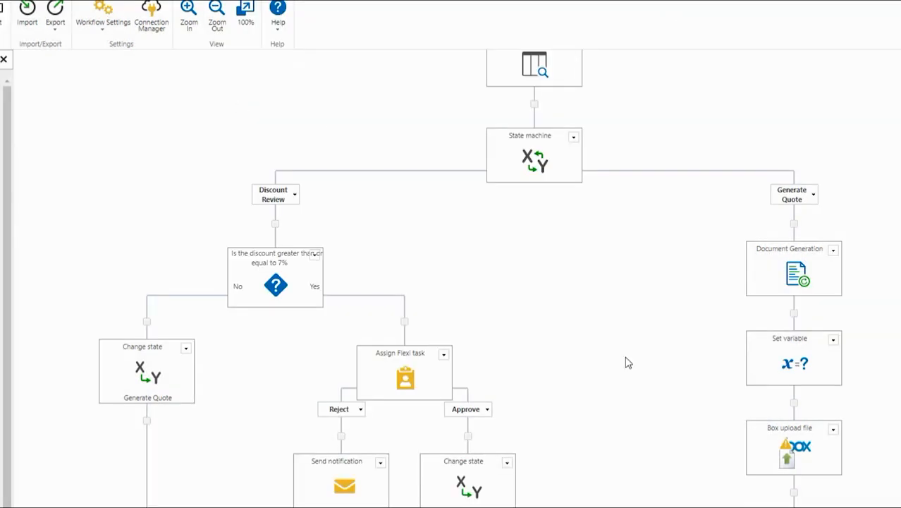
Step: Open the Box upload file action's settings
scroll(631, 361, "down", 1)
scroll(642, 361, "down", 3)
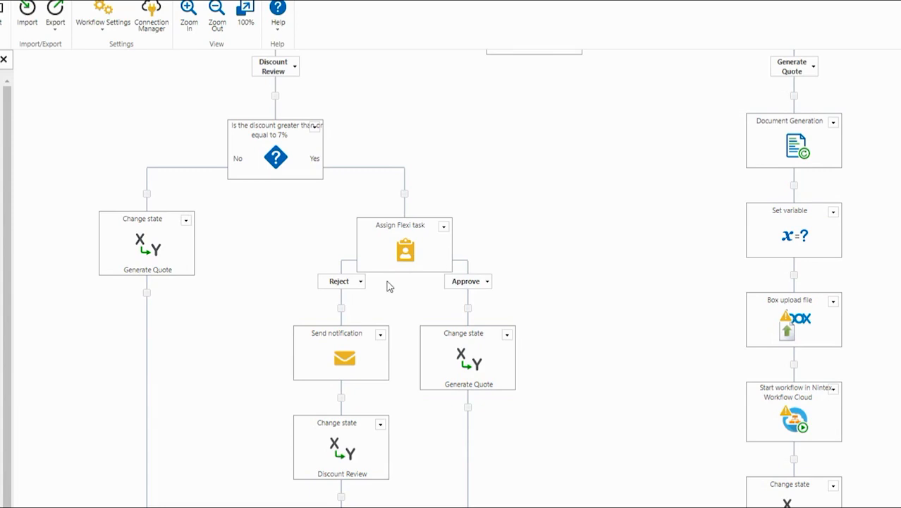
double_click(792, 326)
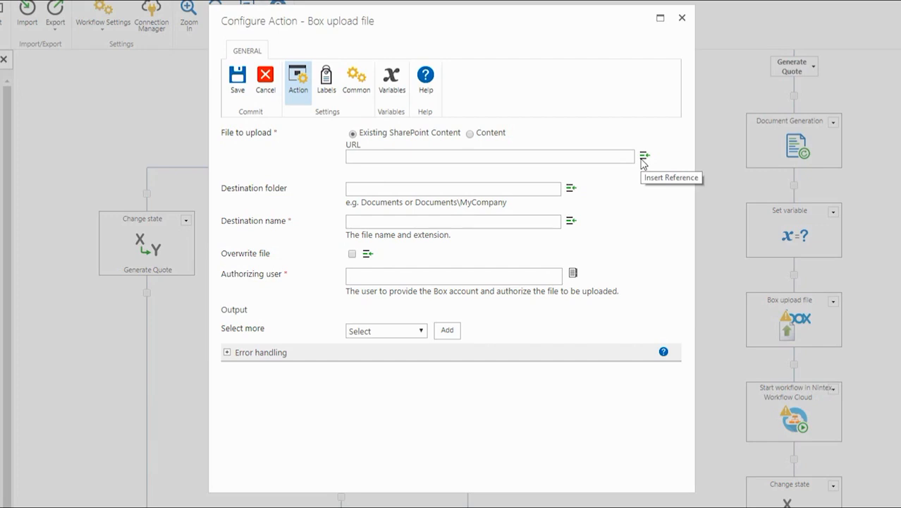
Step: Use the SingleFileURL variable as the file to upload
left_click(644, 157)
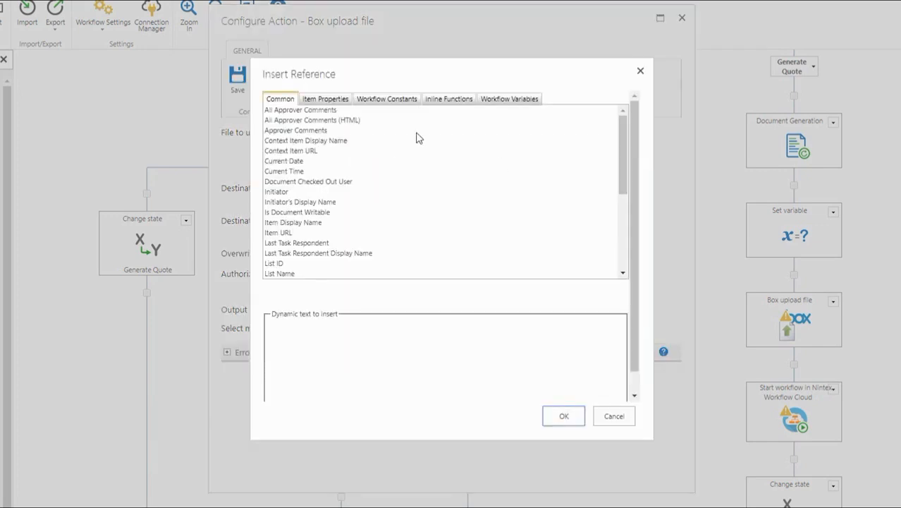
left_click(497, 105)
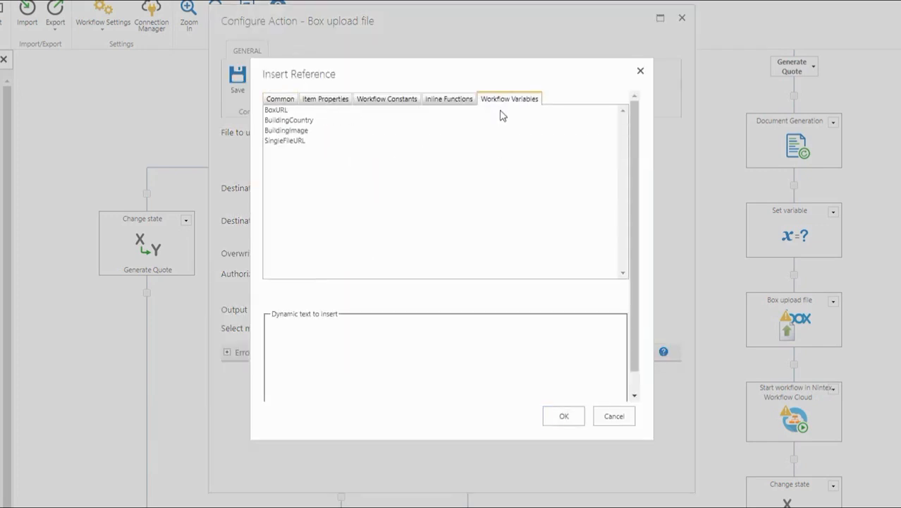
double_click(272, 144)
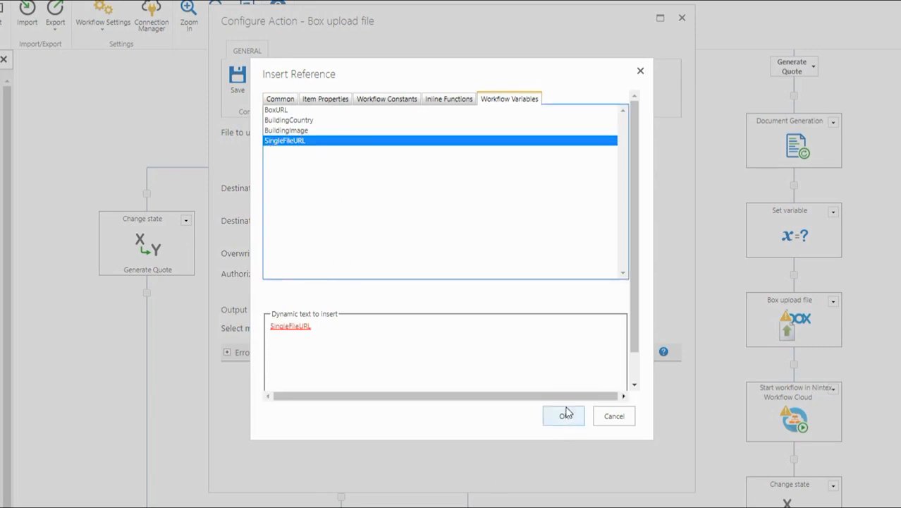
left_click(564, 416)
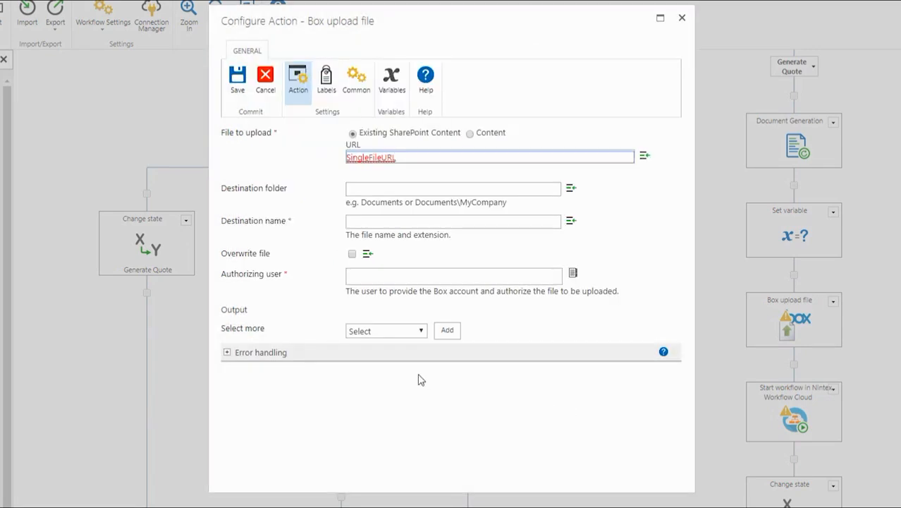
Step: Set the destination folder to DocumentsForSignature\ followed by the Company field
left_click(392, 187)
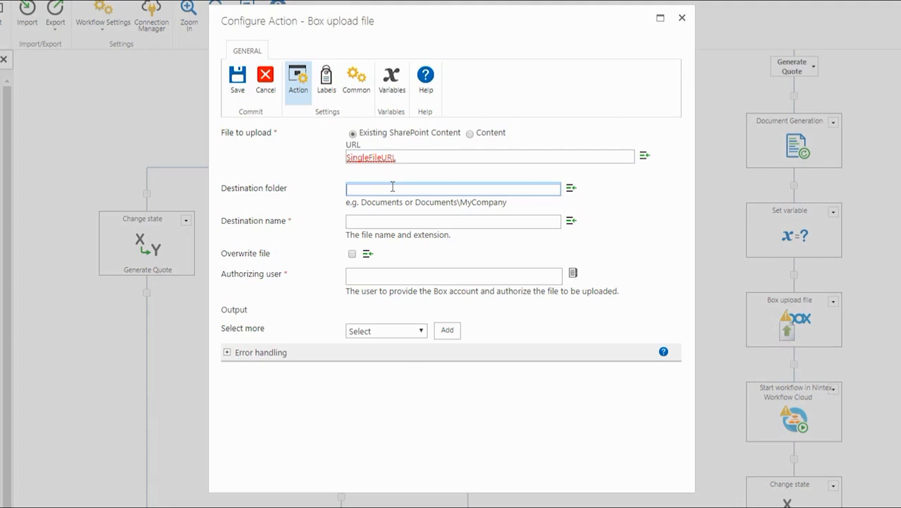
type("Documents\\orSignature\\")
left_click(572, 189)
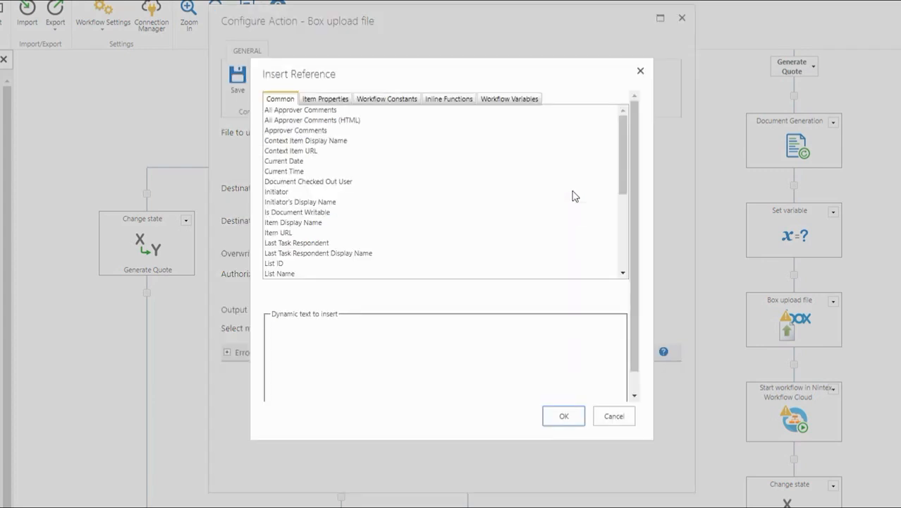
left_click(326, 103)
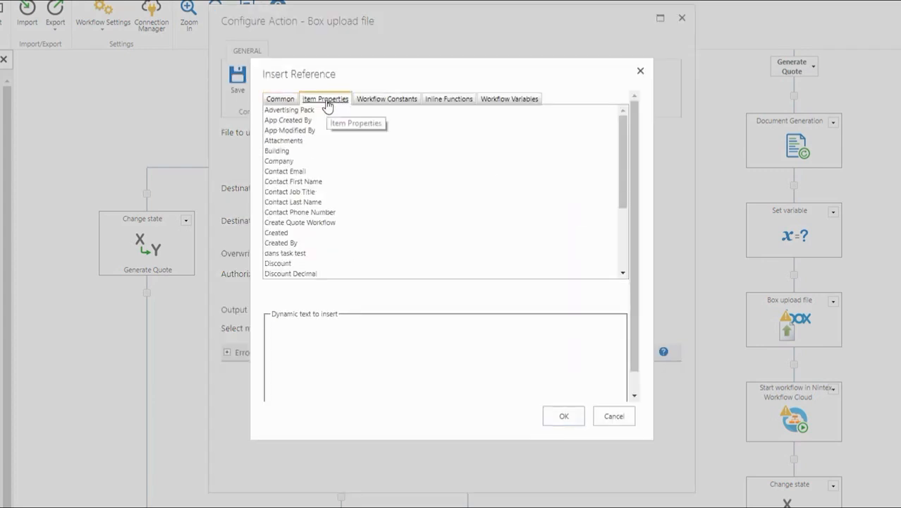
double_click(286, 161)
left_click(563, 416)
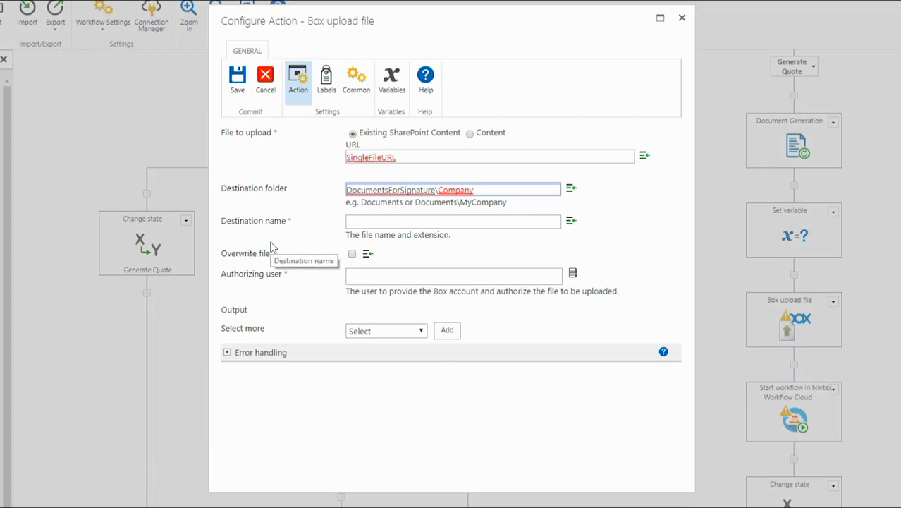
Step: Set the destination file name to the BoxURL variable
left_click(571, 221)
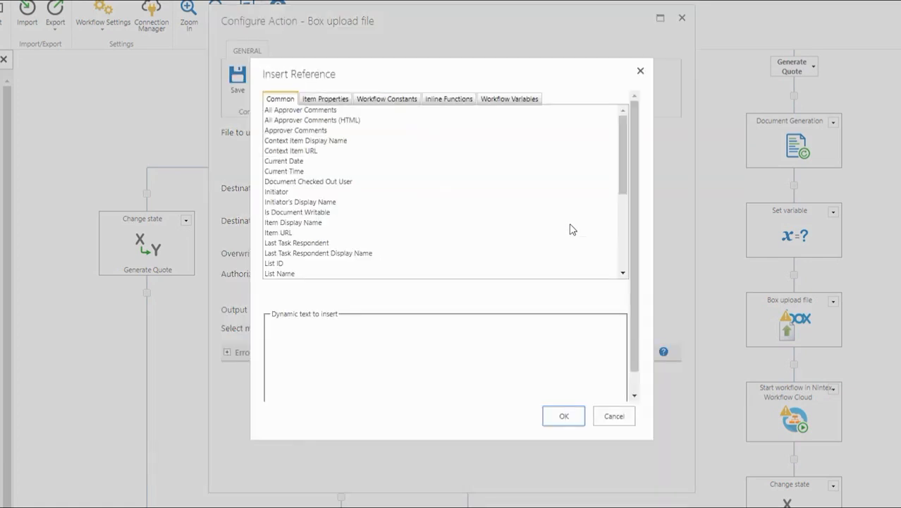
left_click(509, 99)
double_click(277, 110)
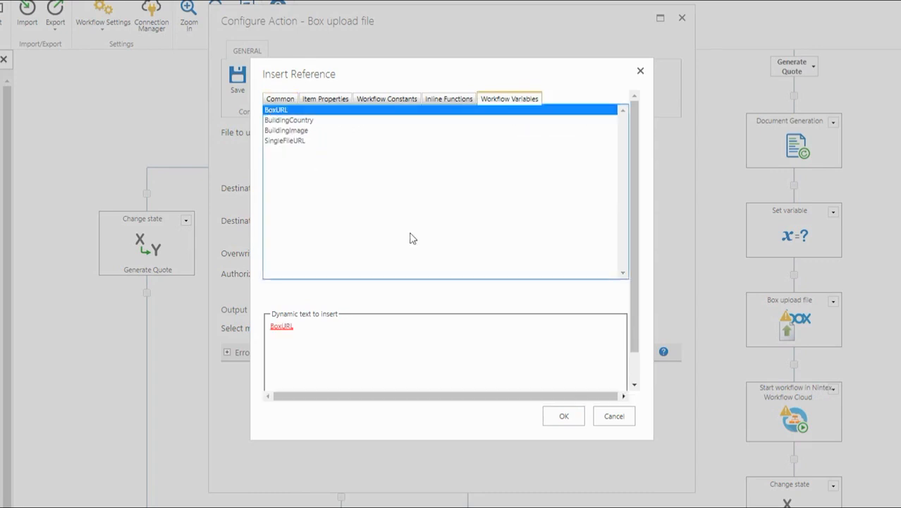
left_click(549, 415)
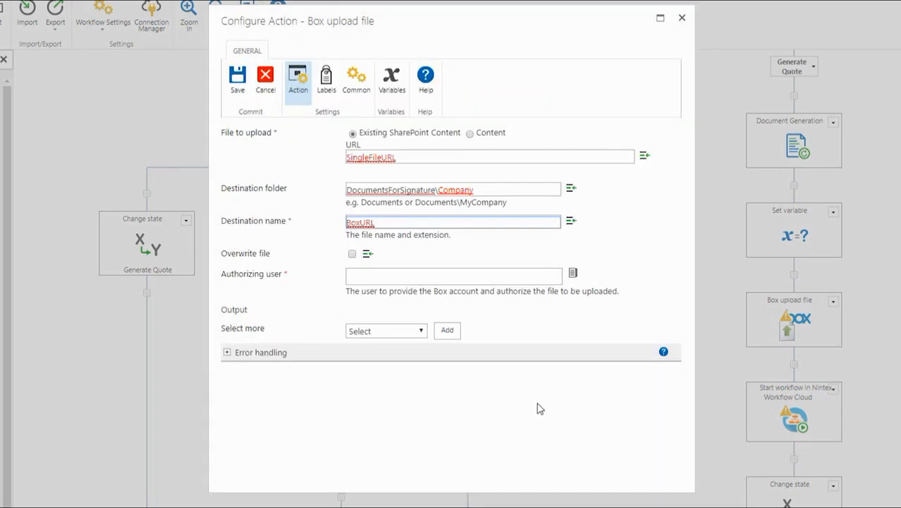
Step: Enter the admin's e-mail as authorizing user and add an Uploaded file URL output
left_click(423, 279)
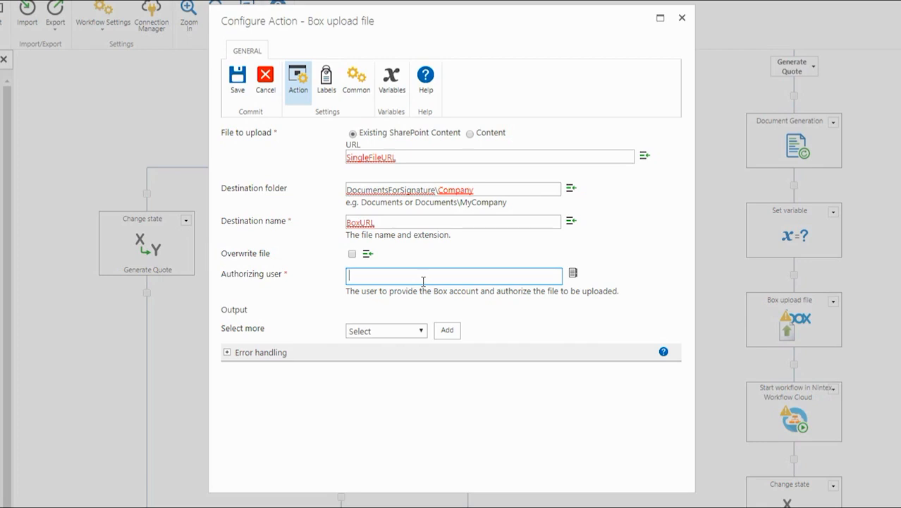
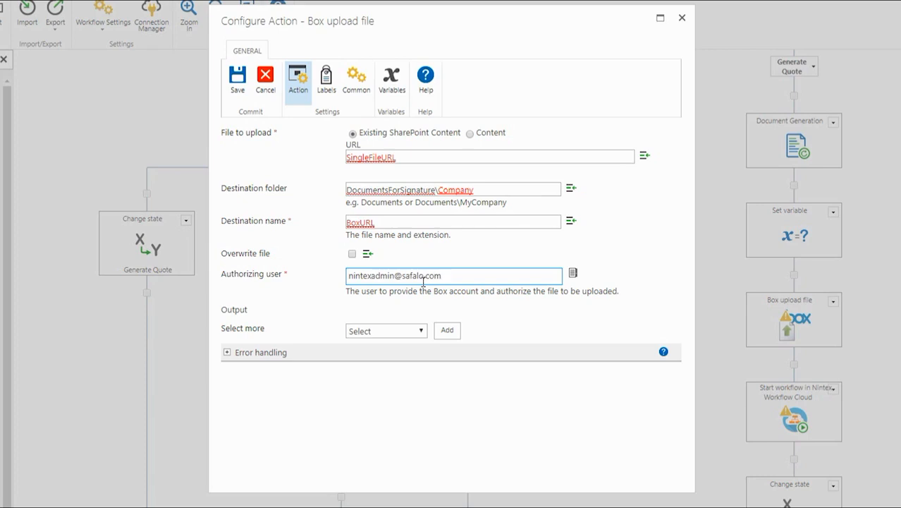
left_click(418, 332)
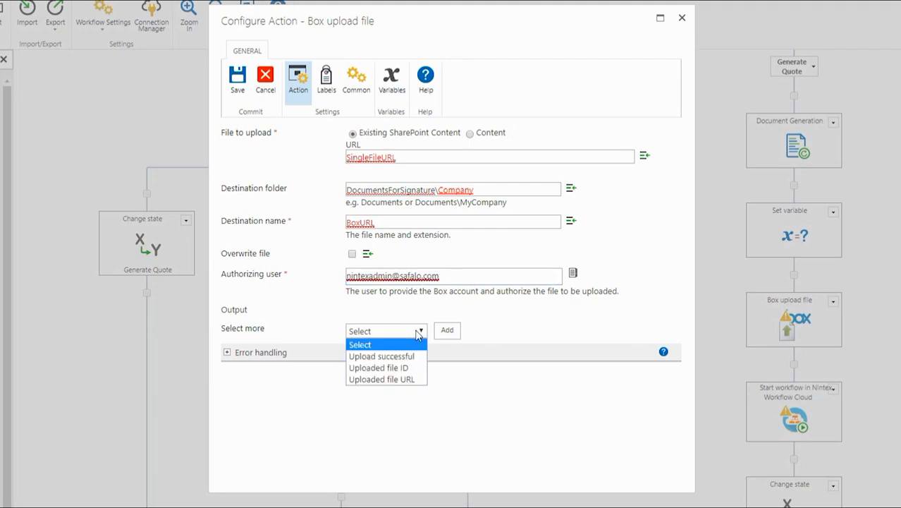
left_click(417, 379)
left_click(446, 337)
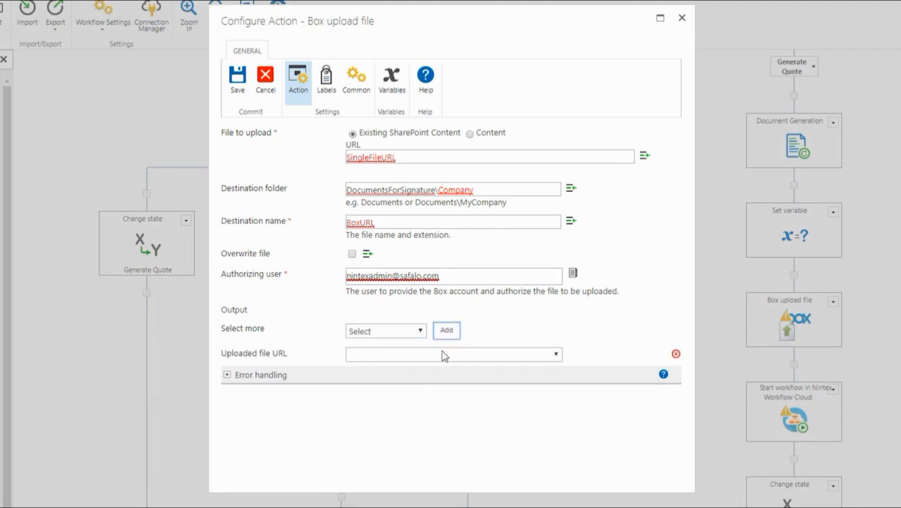
left_click(443, 356)
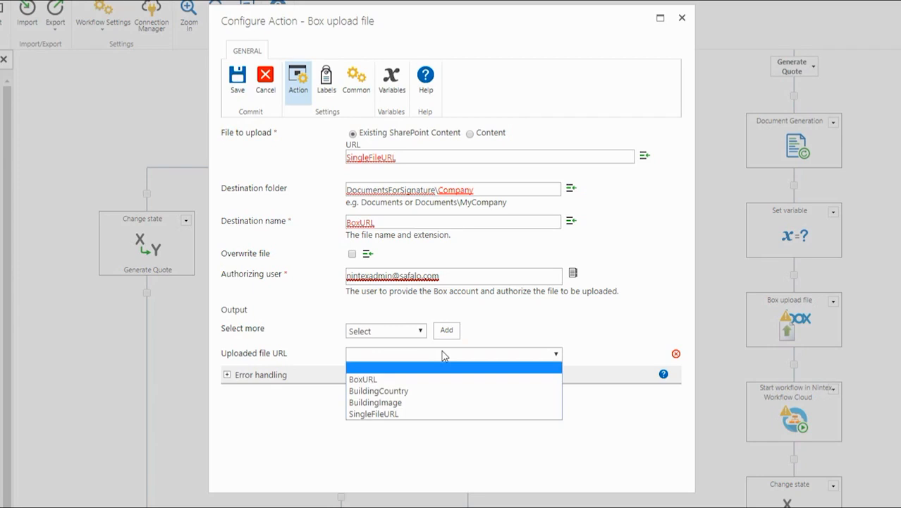
left_click(506, 332)
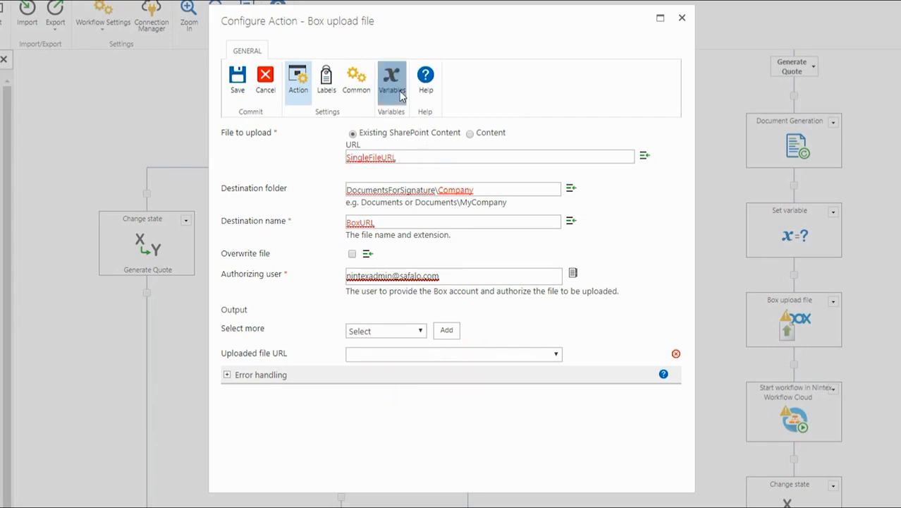
Step: Create a new workflow variable named UploadedURL
left_click(392, 81)
left_click(309, 168)
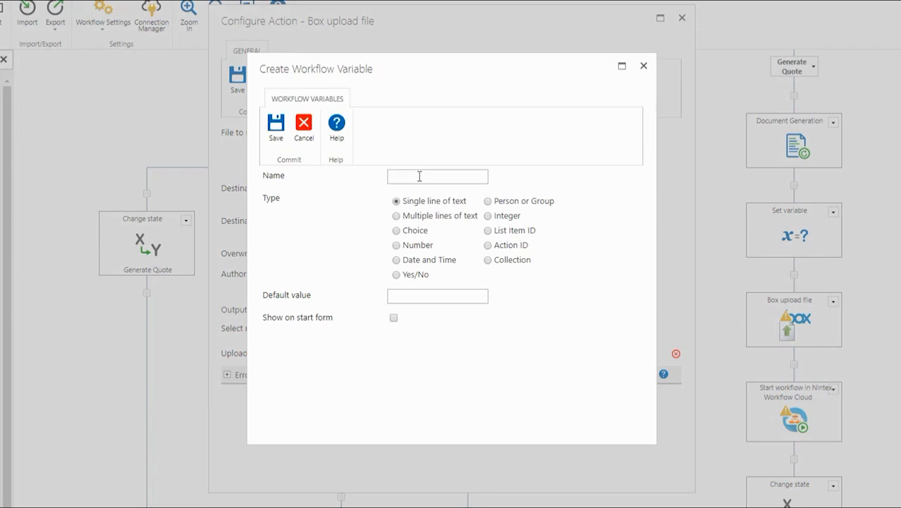
type("UploadedURL")
left_click(276, 127)
left_click(288, 176)
Step: Store the Uploaded file URL output in UploadedURL and save the Box upload action
left_click(411, 333)
left_click(526, 354)
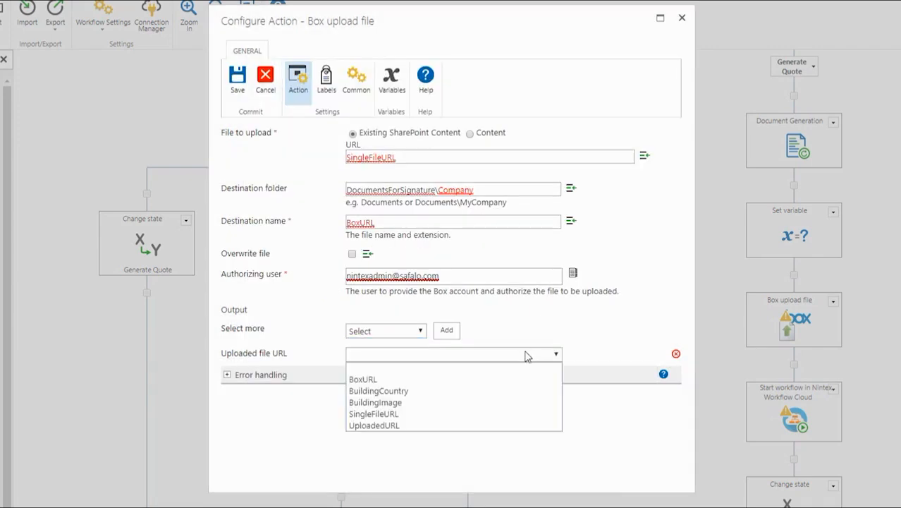
left_click(417, 426)
left_click(247, 94)
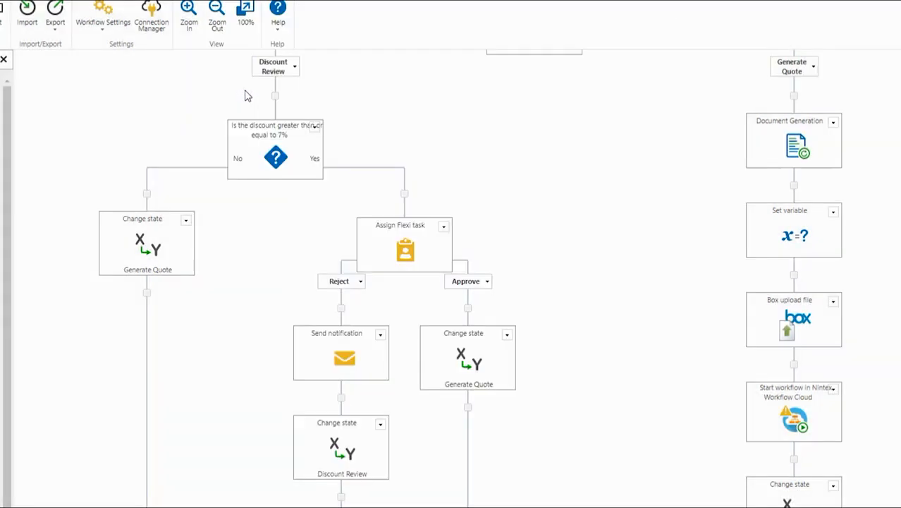
scroll(711, 283, "down", 1)
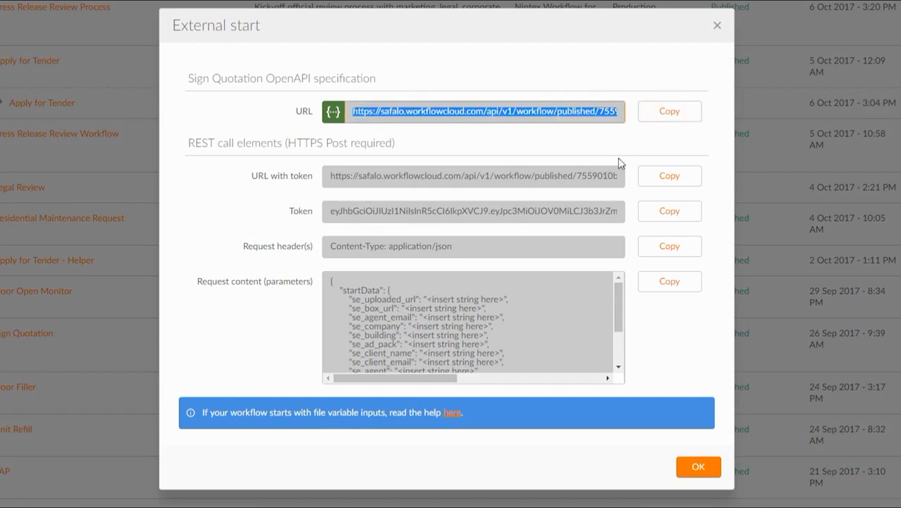
Step: Close the Sign Quotation external start details and open the Start workflow in Nintex Workflow Cloud action
left_click(708, 474)
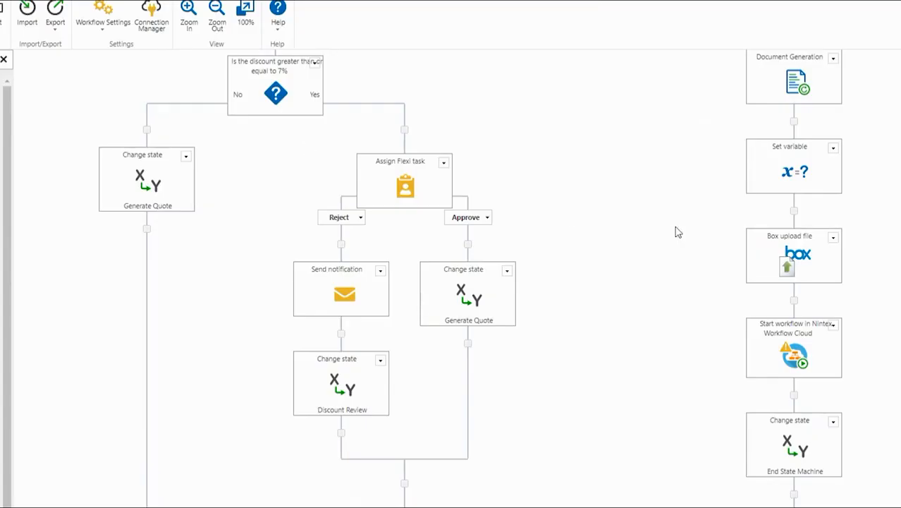
double_click(796, 341)
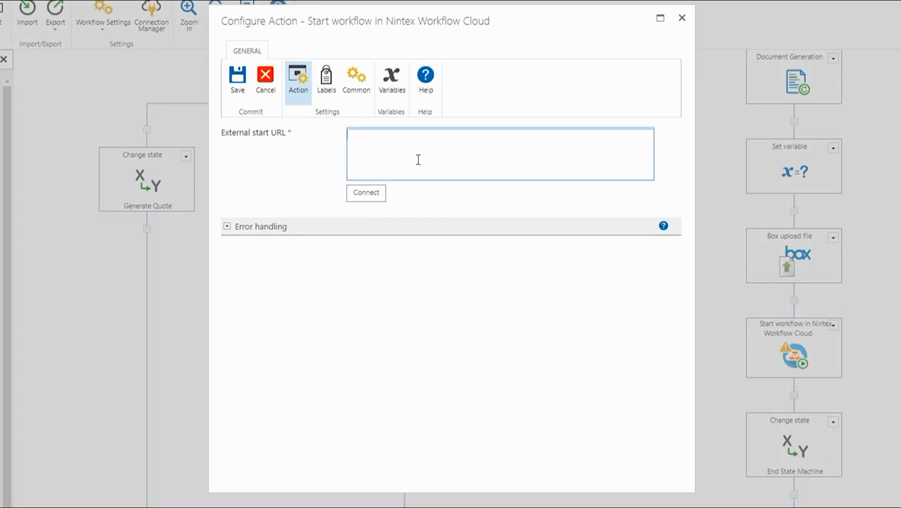
Step: Paste the Sign Quotation start URL, connect, map parameters to UploadedURL, BoxURL and item fields, then save
key("ctrl+v")
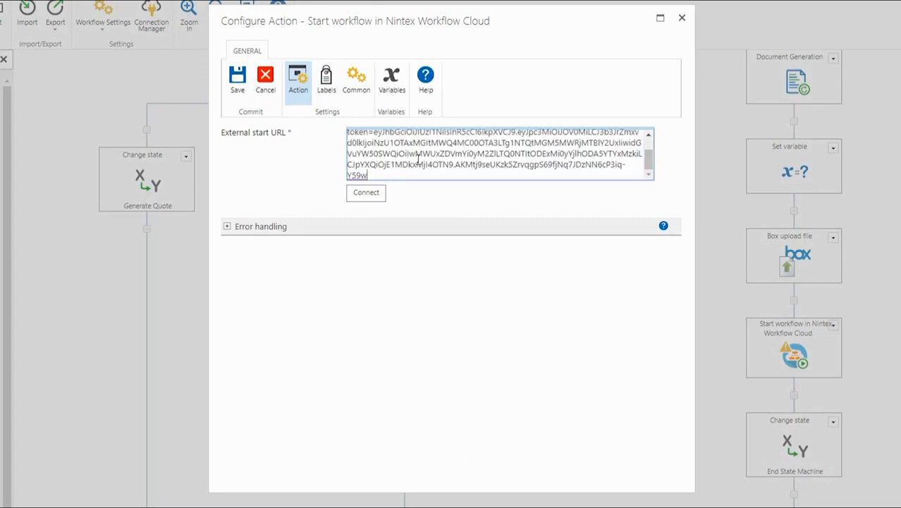
left_click(367, 195)
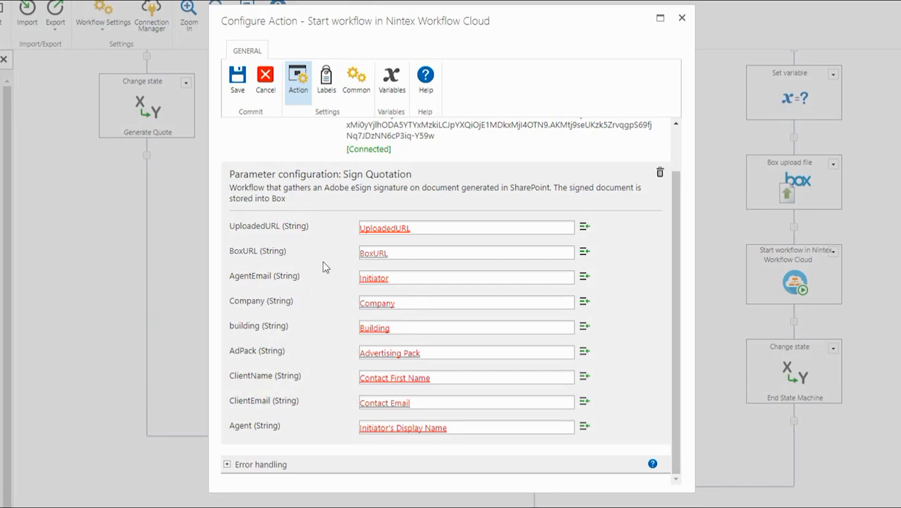
left_click(237, 92)
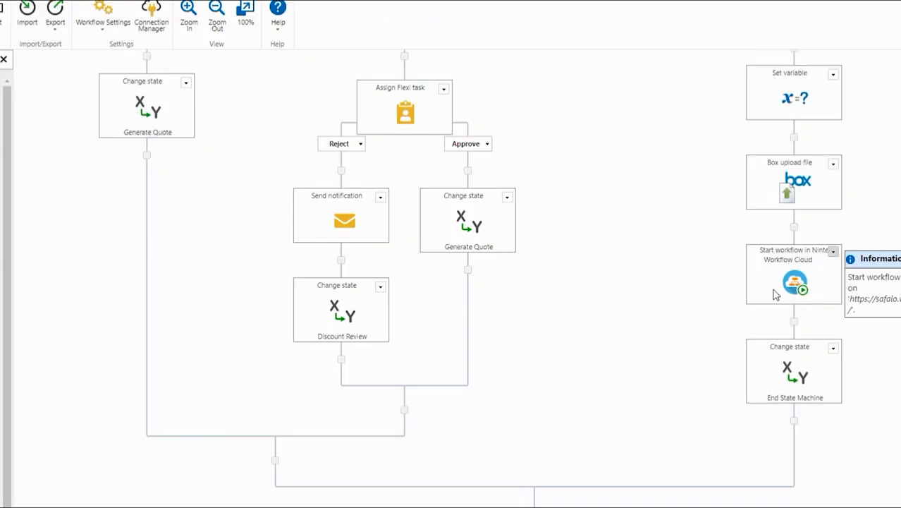